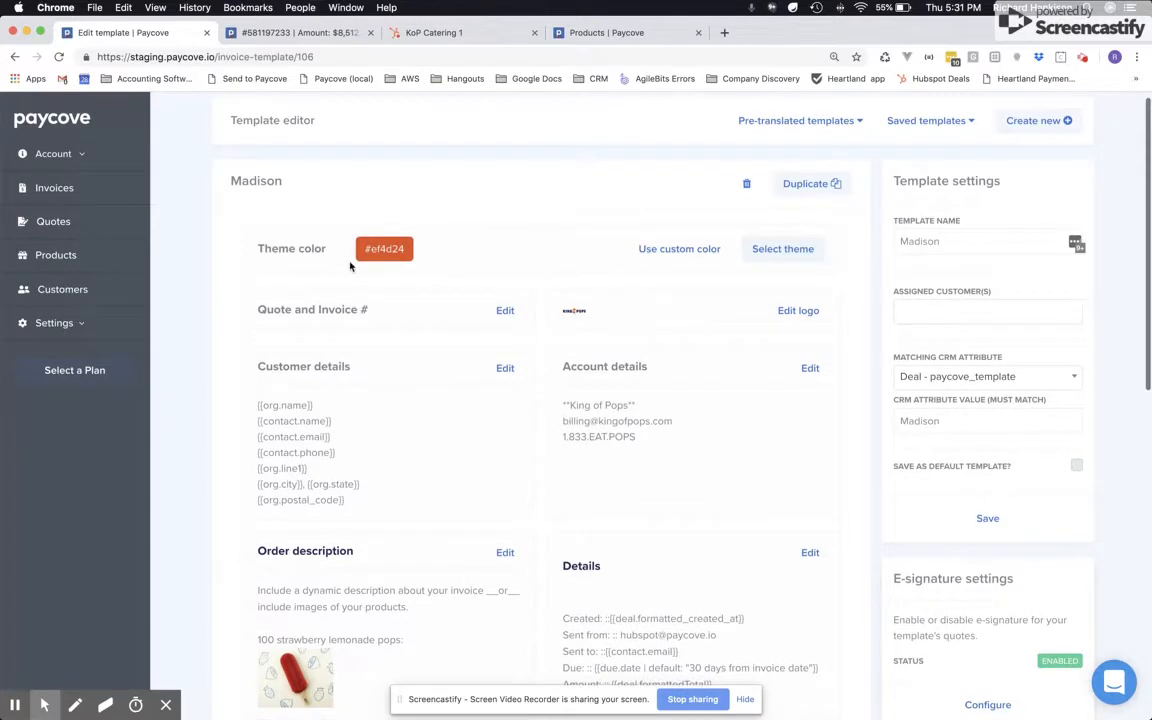
Review the Madison invoice template and its template name in the template settings.
{"action": "scroll", "coordinate": [325, 240], "scroll_direction": "down", "scroll_amount": 1}
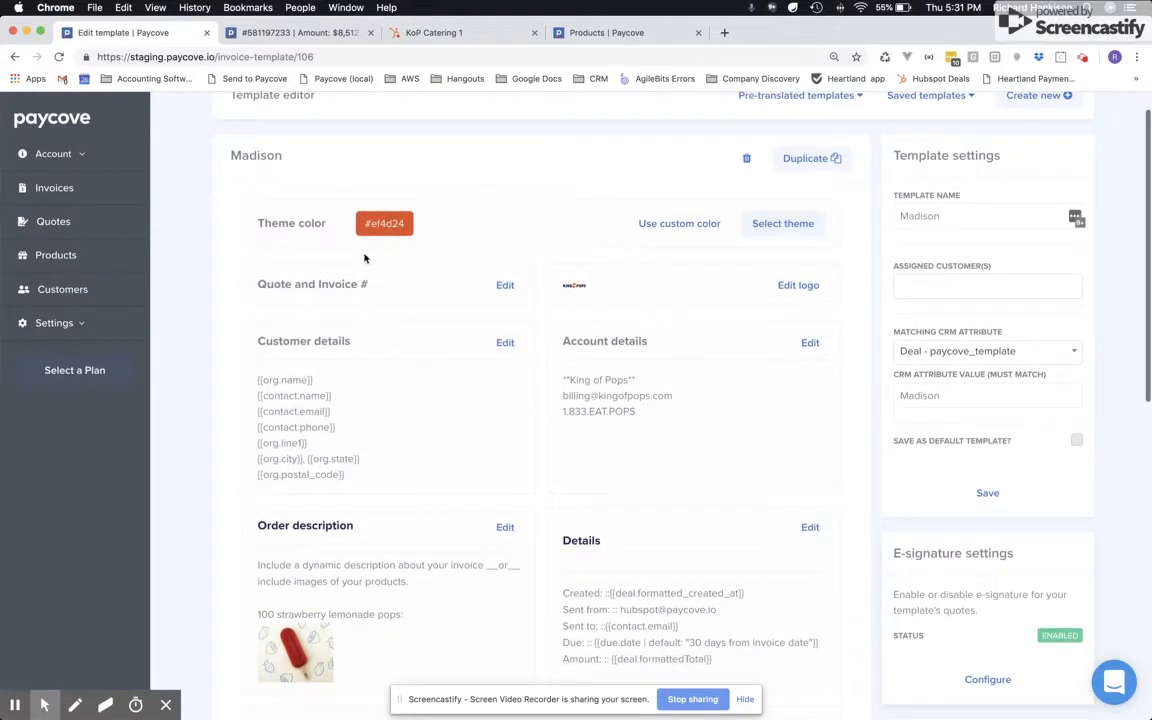
{"action": "left_click", "coordinate": [95, 326]}
{"action": "left_click", "coordinate": [89, 334]}
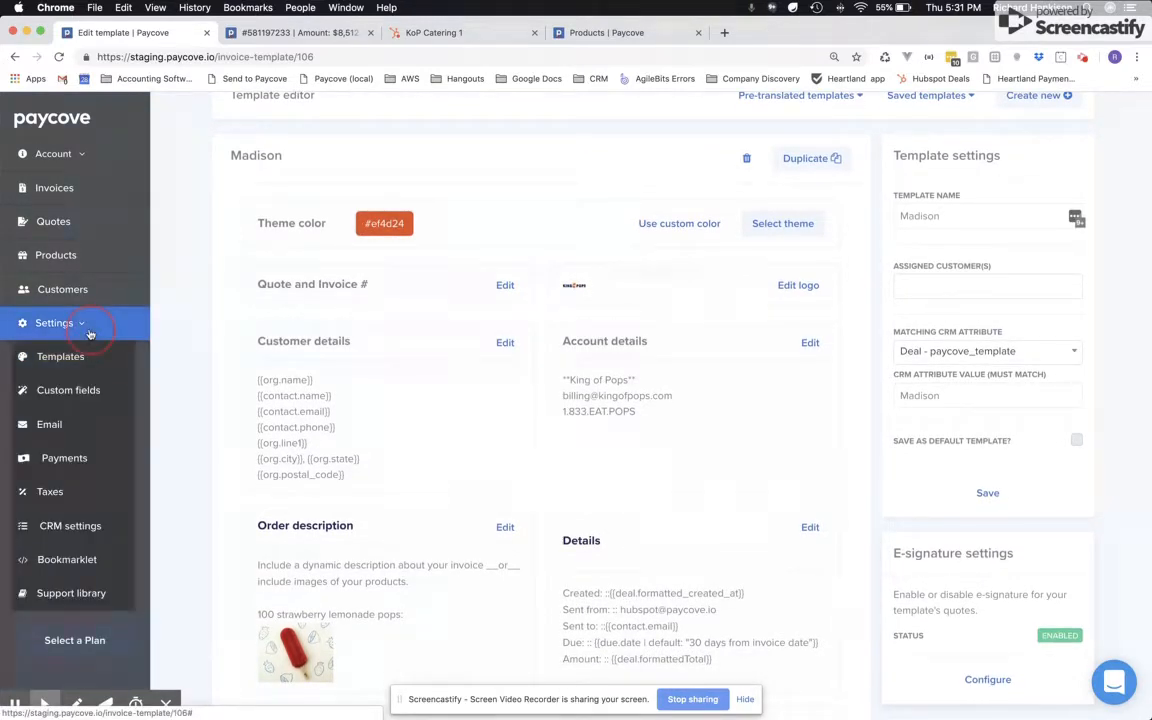
{"action": "scroll", "coordinate": [345, 280], "scroll_direction": "up", "scroll_amount": 1}
{"action": "left_click", "coordinate": [233, 192]}
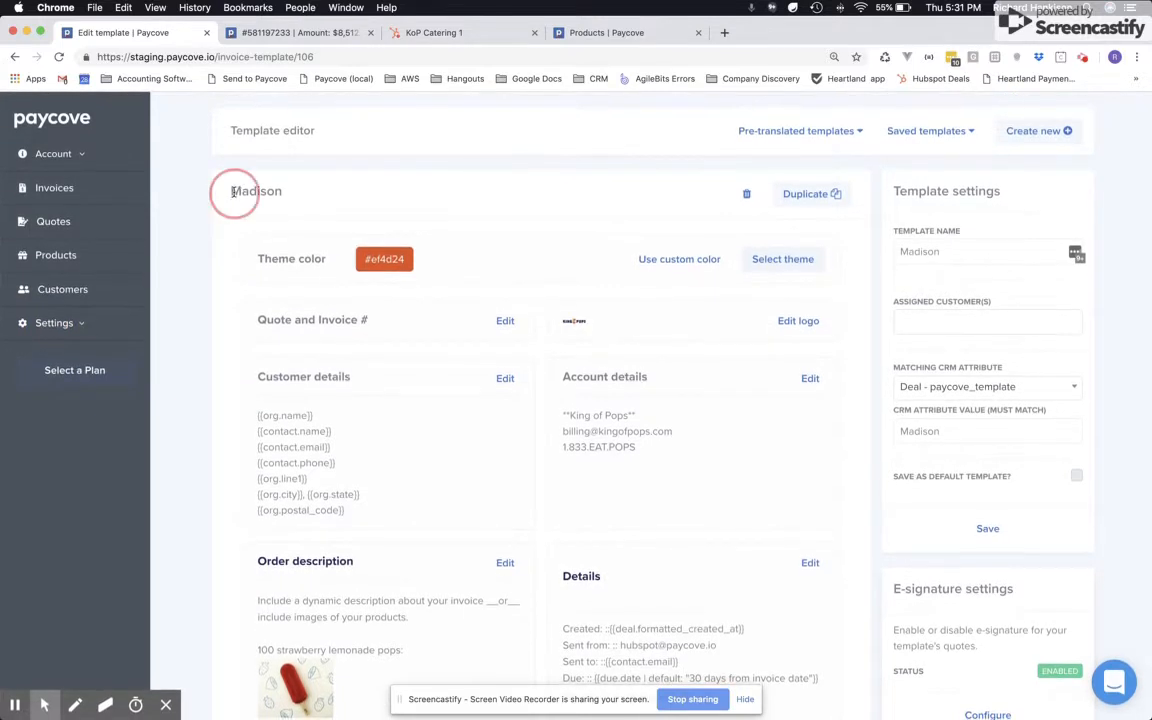
{"action": "left_click_drag", "start_coordinate": [233, 192], "coordinate": [309, 195]}
{"action": "double_click", "coordinate": [910, 250]}
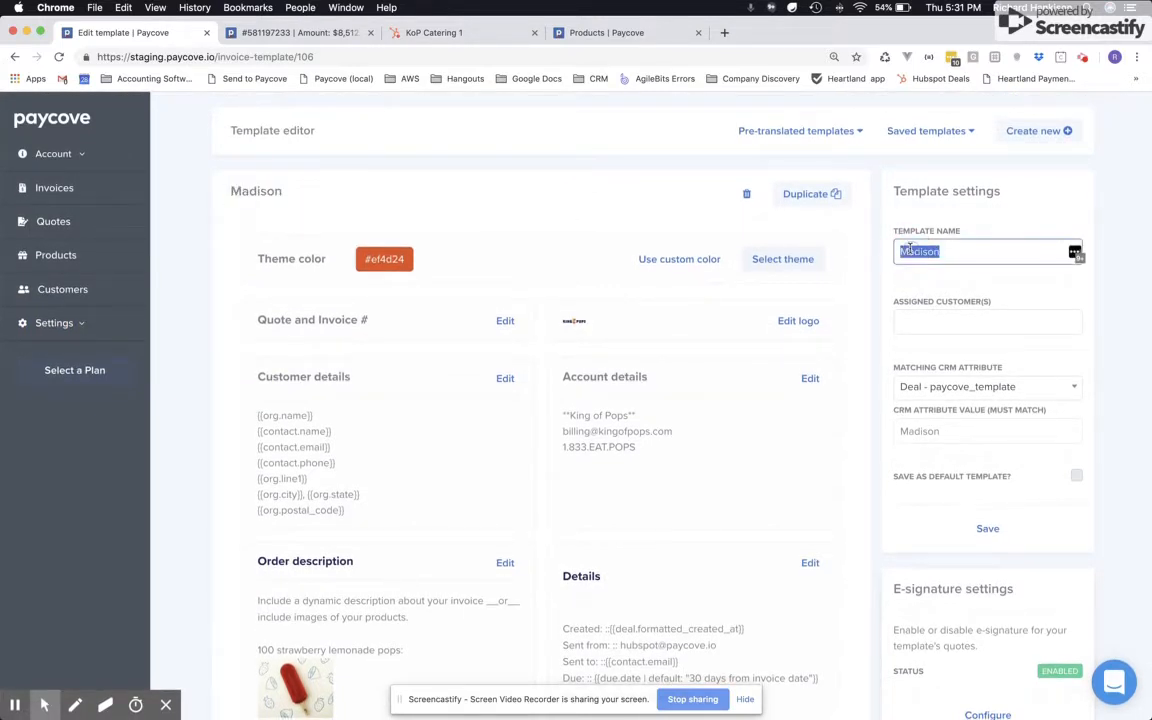
{"action": "left_click", "coordinate": [859, 327]}
{"action": "scroll", "coordinate": [858, 327], "scroll_direction": "down", "scroll_amount": 1}
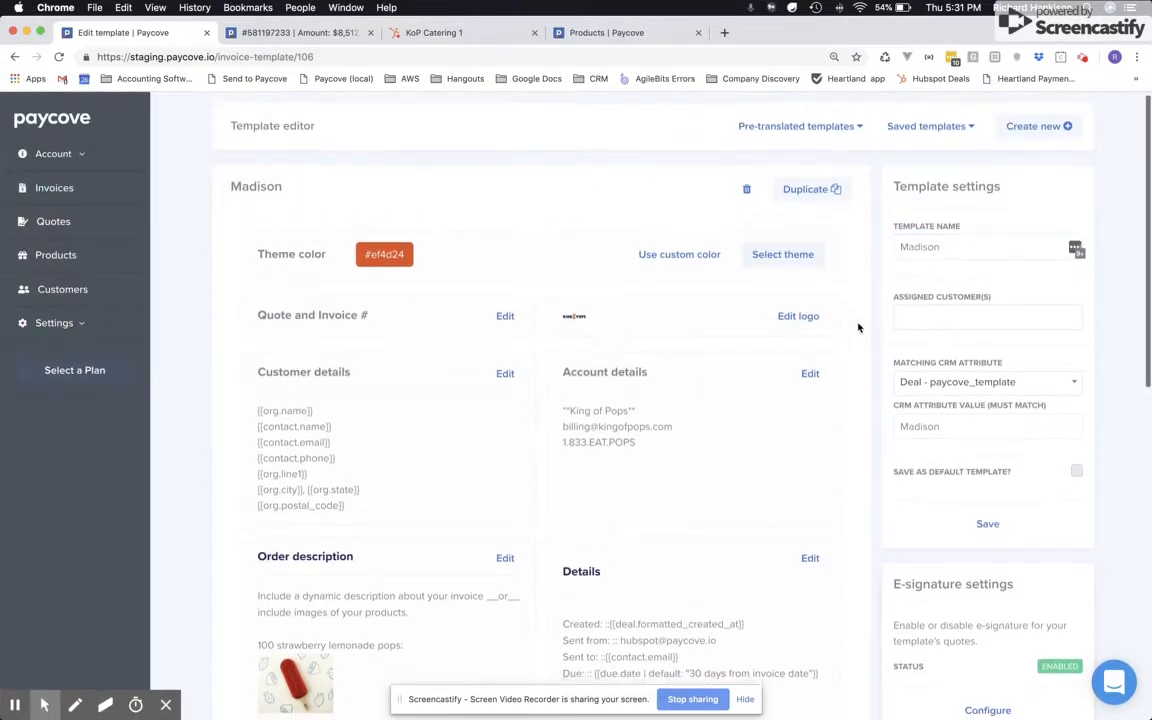
Authorize Xero for the Madison template's accounting software configuration, logging in and allowing access for 30 mins.
{"action": "scroll", "coordinate": [858, 327], "scroll_direction": "down", "scroll_amount": 5}
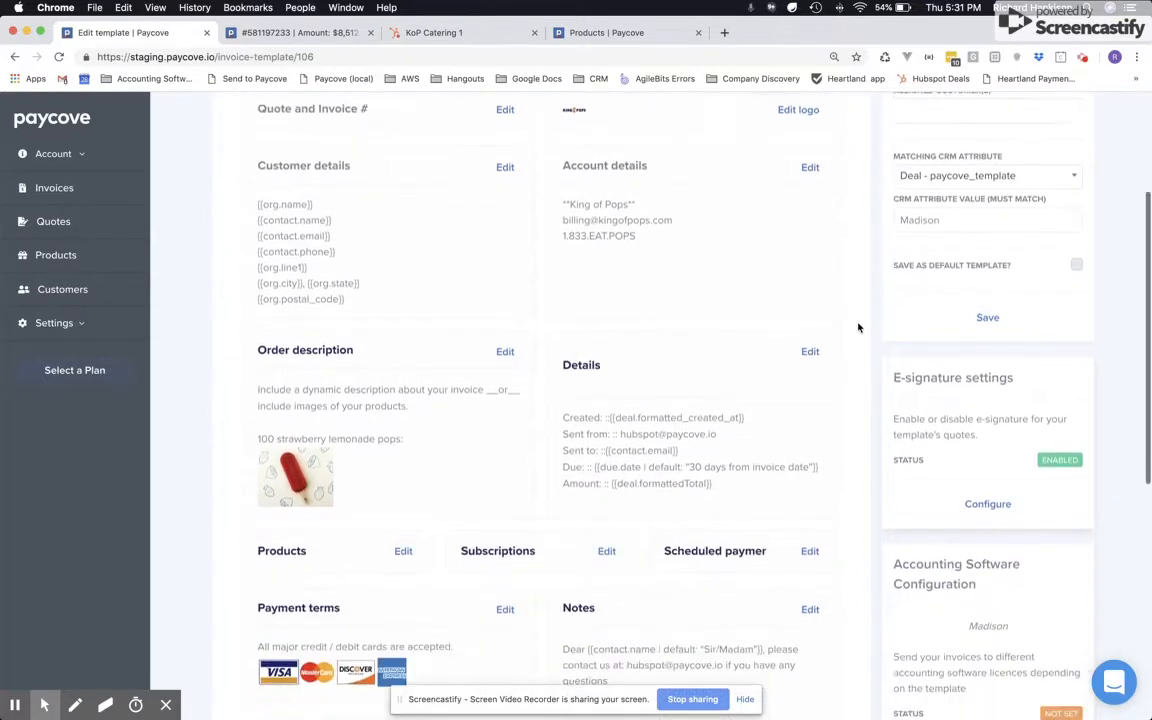
{"action": "scroll", "coordinate": [858, 327], "scroll_direction": "down", "scroll_amount": 5}
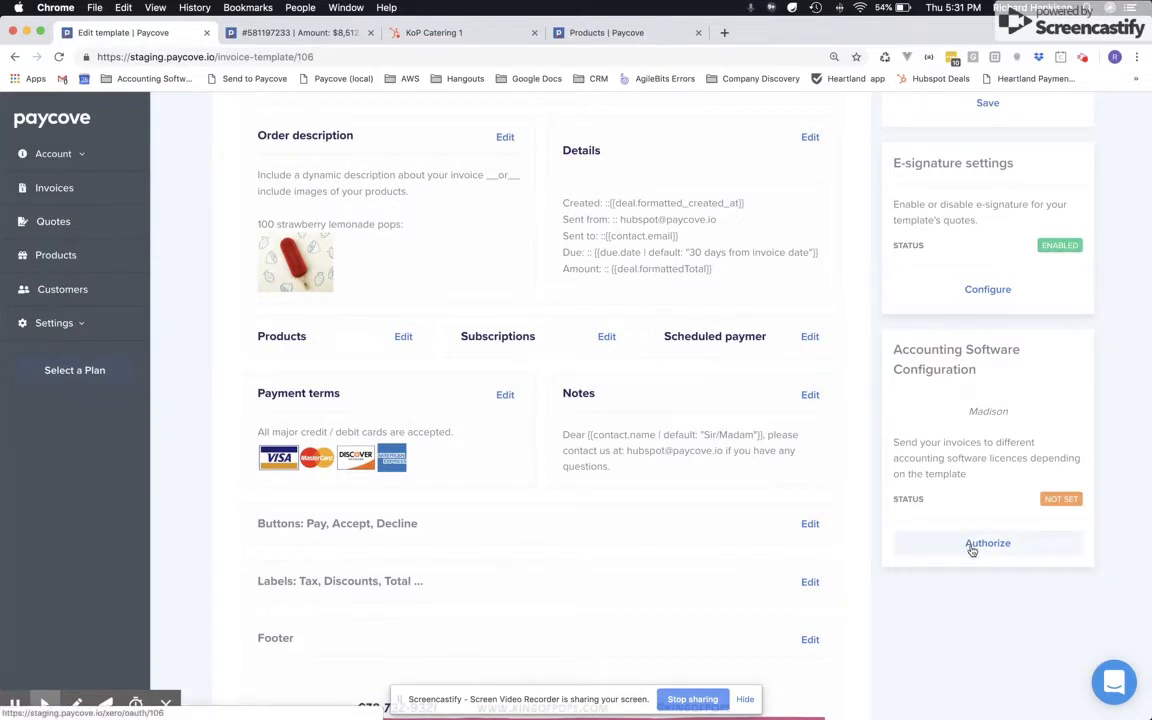
{"action": "left_click", "coordinate": [969, 546]}
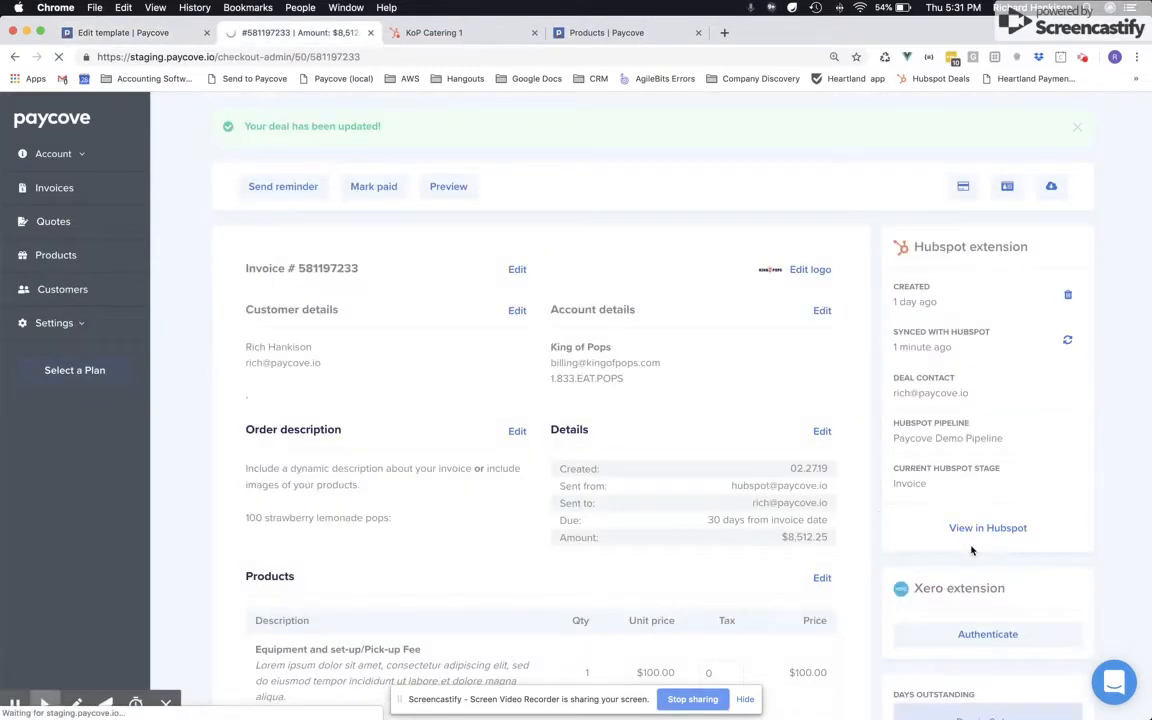
{"action": "scroll", "coordinate": [768, 474], "scroll_direction": "down", "scroll_amount": 1}
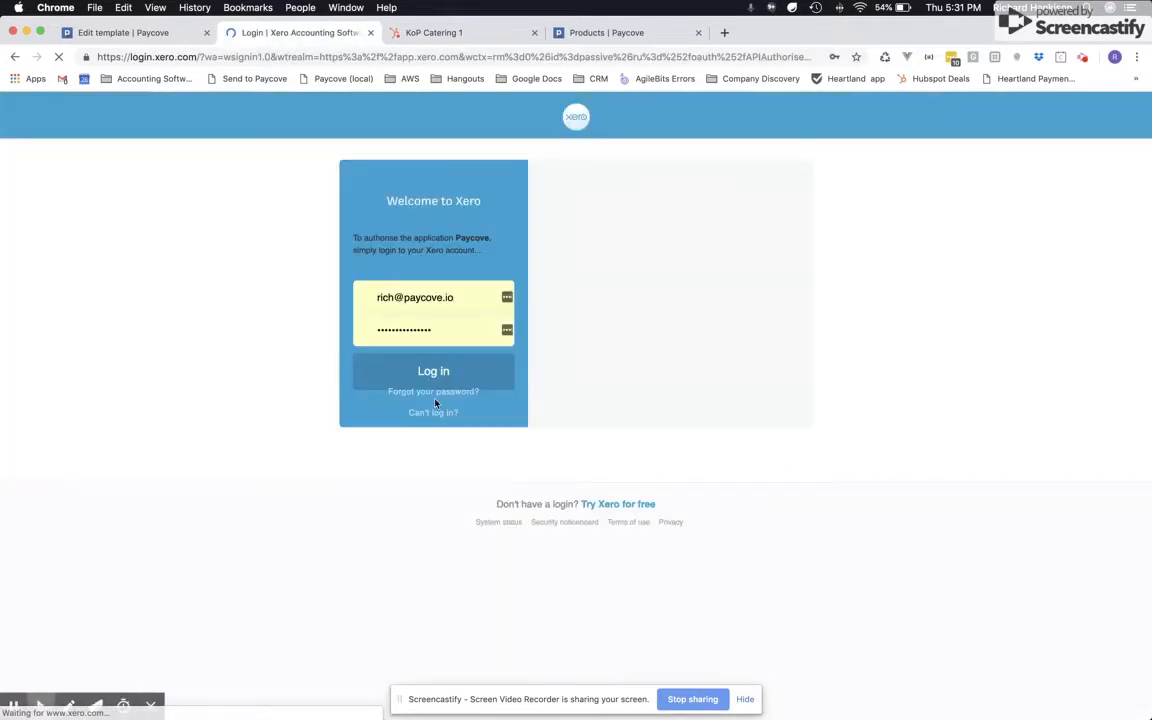
{"action": "left_click", "coordinate": [419, 373]}
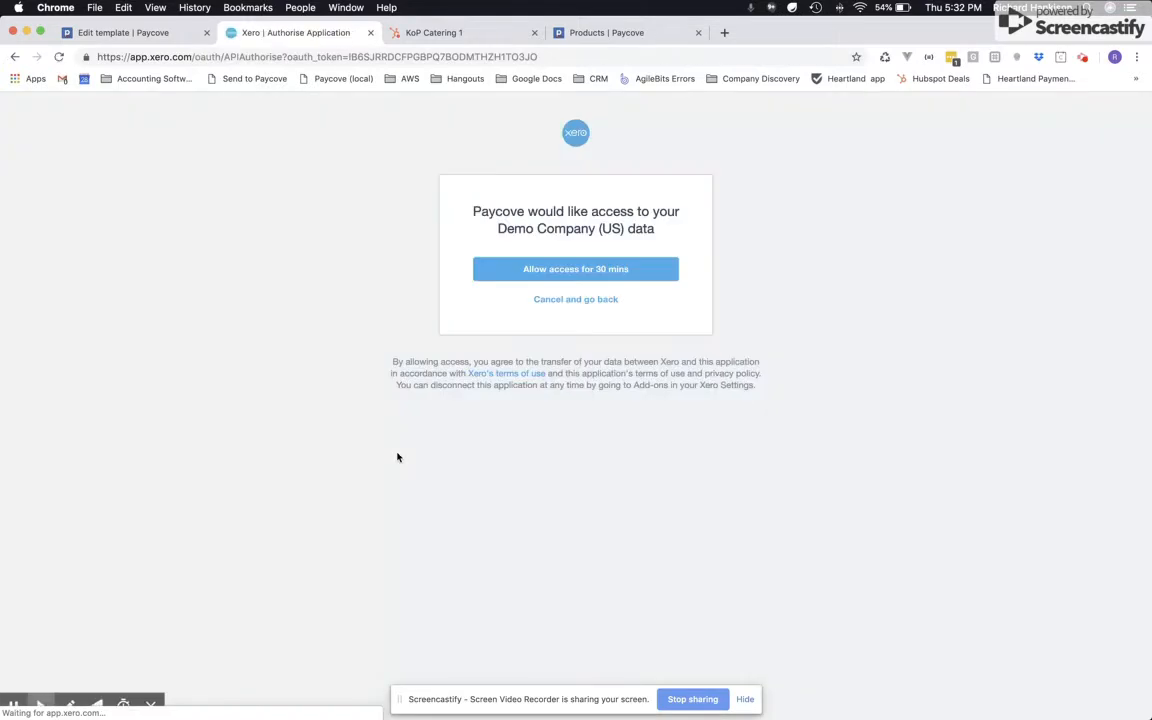
{"action": "left_click", "coordinate": [505, 268]}
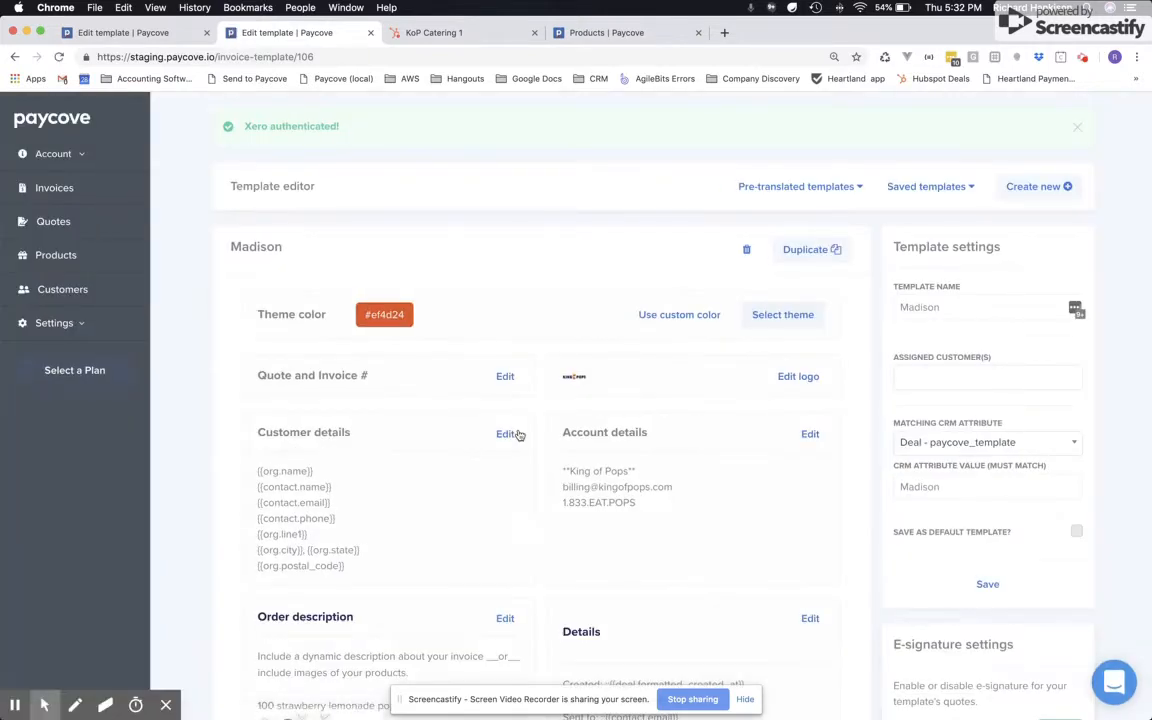
Open the Madison template's accounting software configuration and check the alias for the Xero account.
{"action": "scroll", "coordinate": [517, 437], "scroll_direction": "down", "scroll_amount": 2}
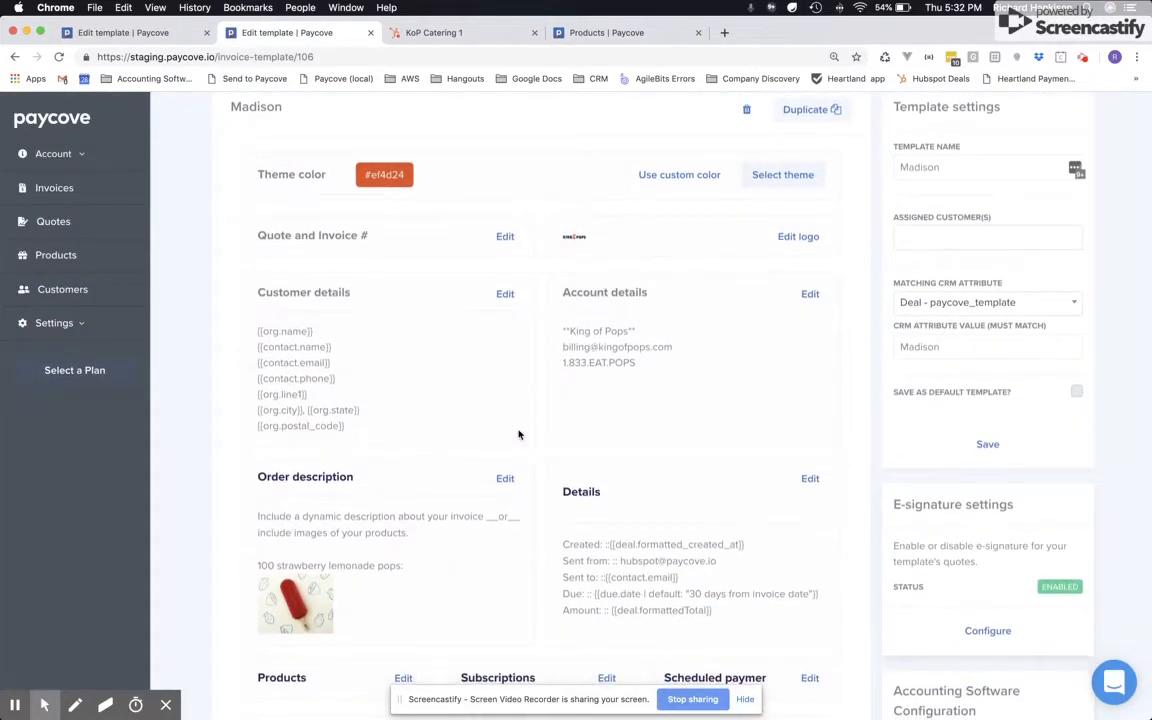
{"action": "scroll", "coordinate": [519, 435], "scroll_direction": "down", "scroll_amount": 5}
{"action": "scroll", "coordinate": [519, 435], "scroll_direction": "down", "scroll_amount": 1}
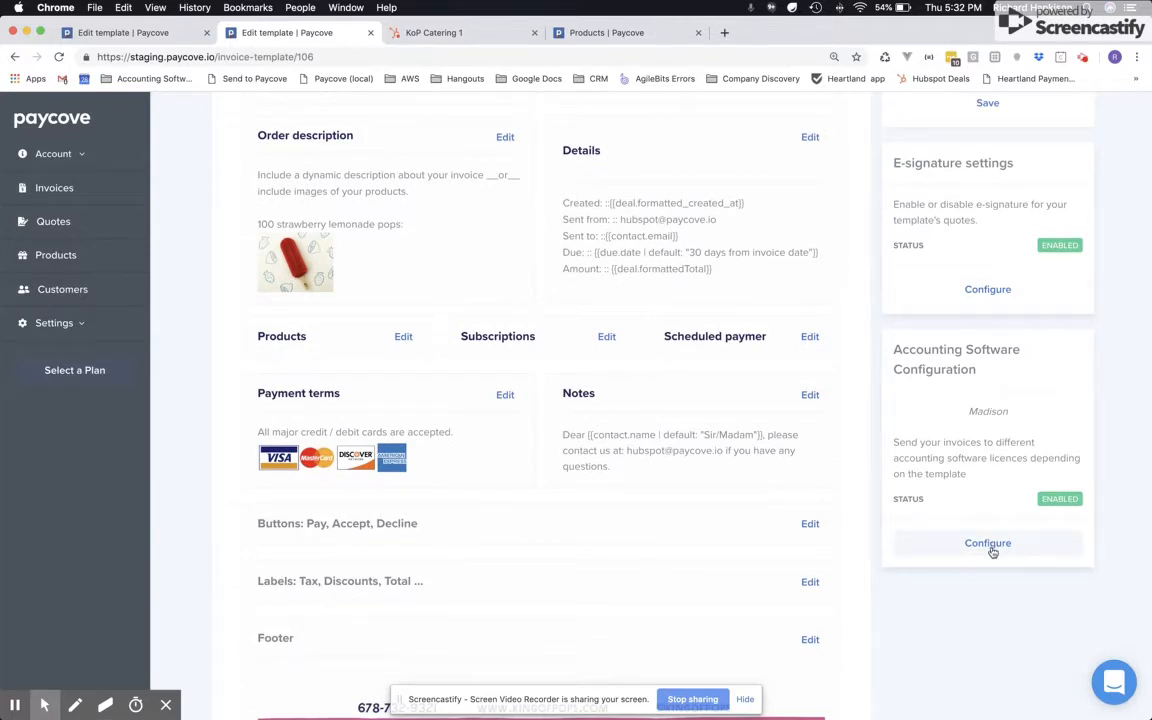
{"action": "left_click", "coordinate": [957, 547]}
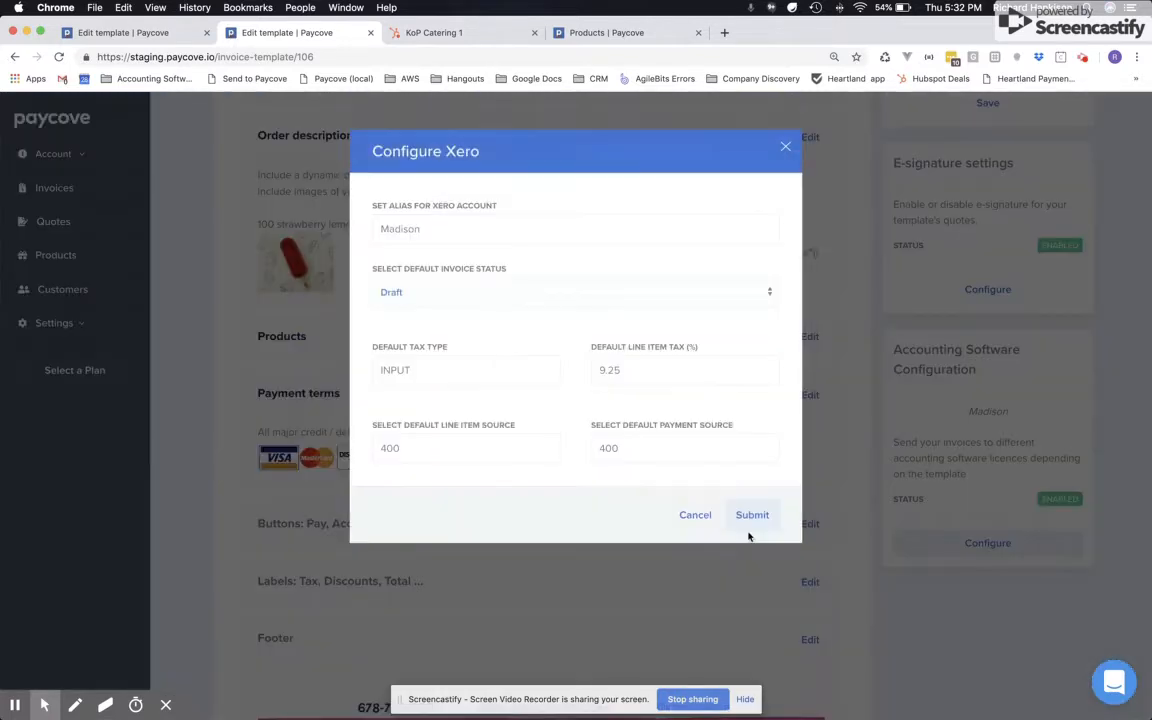
{"action": "left_click", "coordinate": [471, 229]}
{"action": "left_click", "coordinate": [536, 262]}
Examine the available default invoice statuses for Xero, keeping Draft.
{"action": "left_click", "coordinate": [500, 305]}
{"action": "left_click", "coordinate": [507, 291]}
{"action": "left_click", "coordinate": [494, 301]}
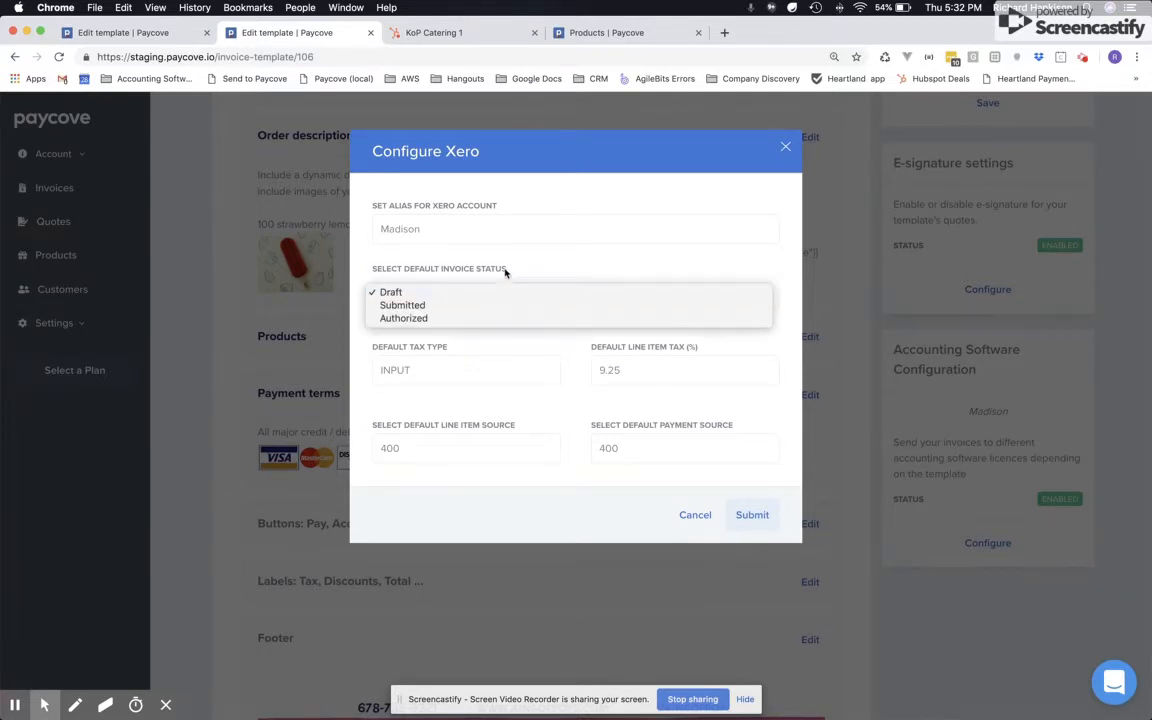
{"action": "left_click", "coordinate": [506, 271]}
{"action": "left_click", "coordinate": [485, 294]}
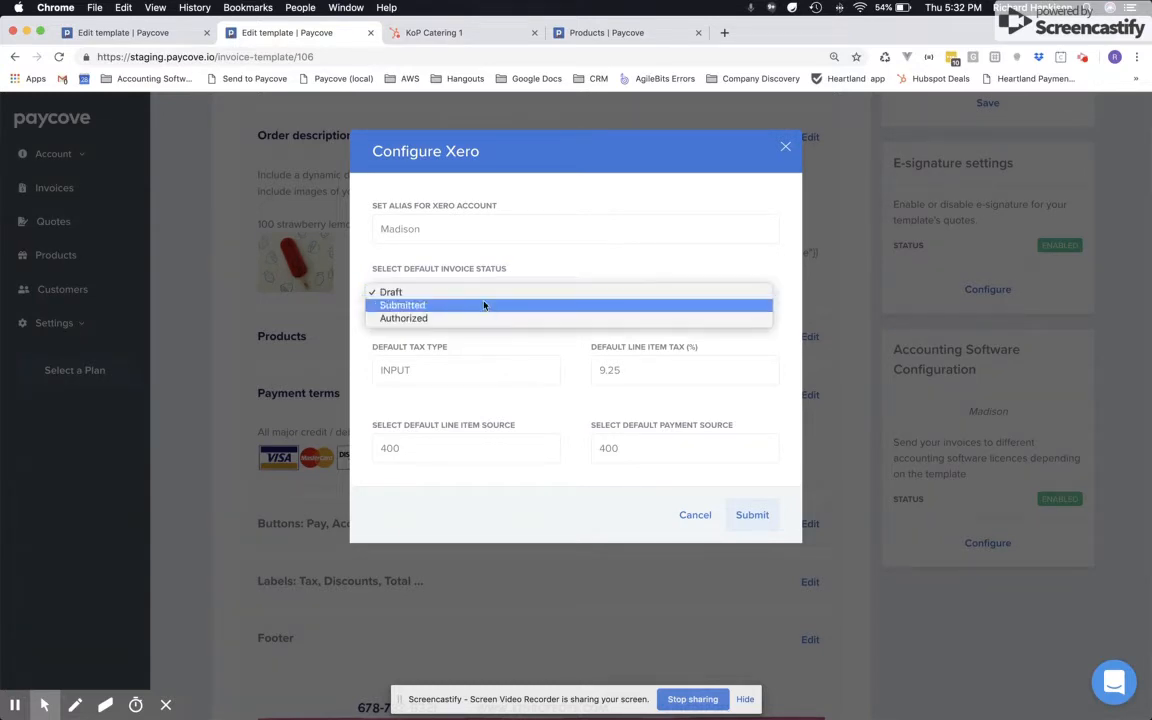
{"action": "left_click", "coordinate": [481, 270]}
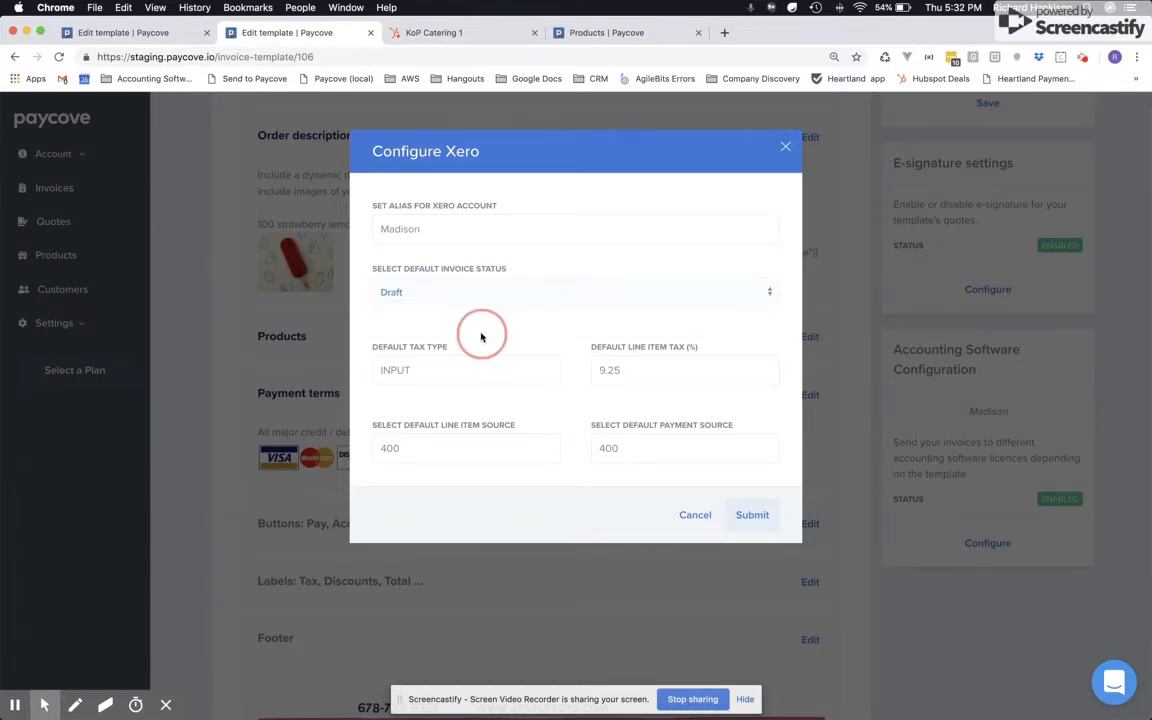
Check the default tax type and the default line item tax percentage in the Xero configuration.
{"action": "left_click", "coordinate": [463, 368]}
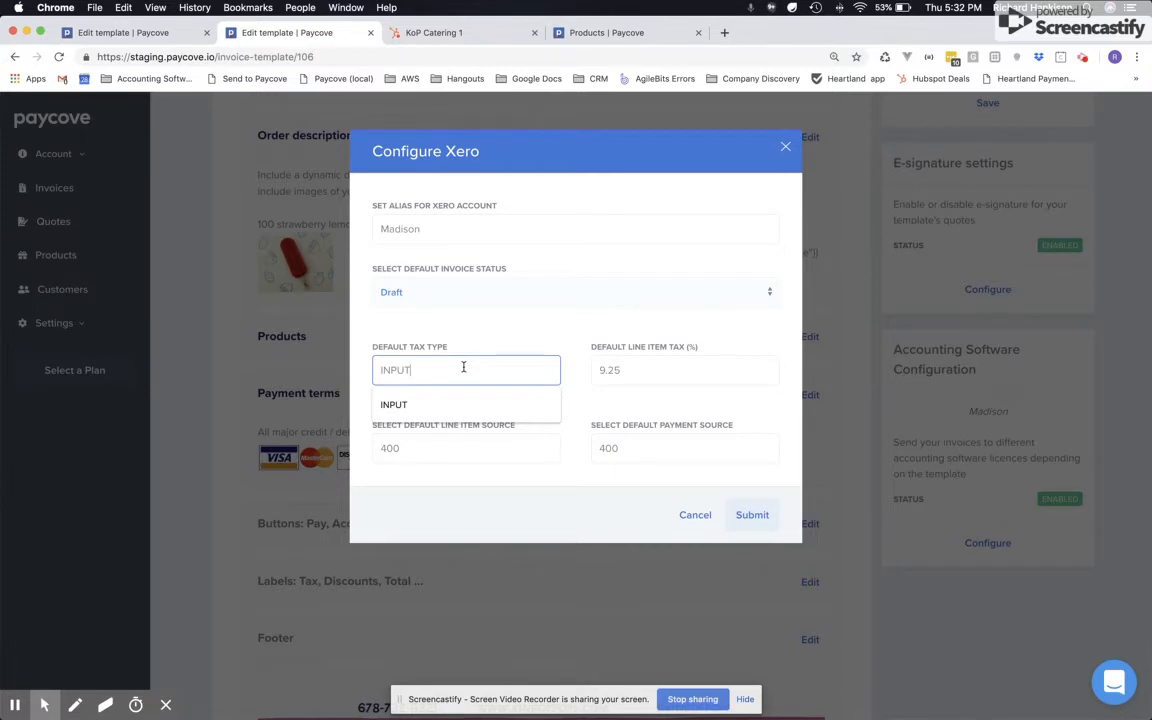
{"action": "left_click", "coordinate": [623, 372]}
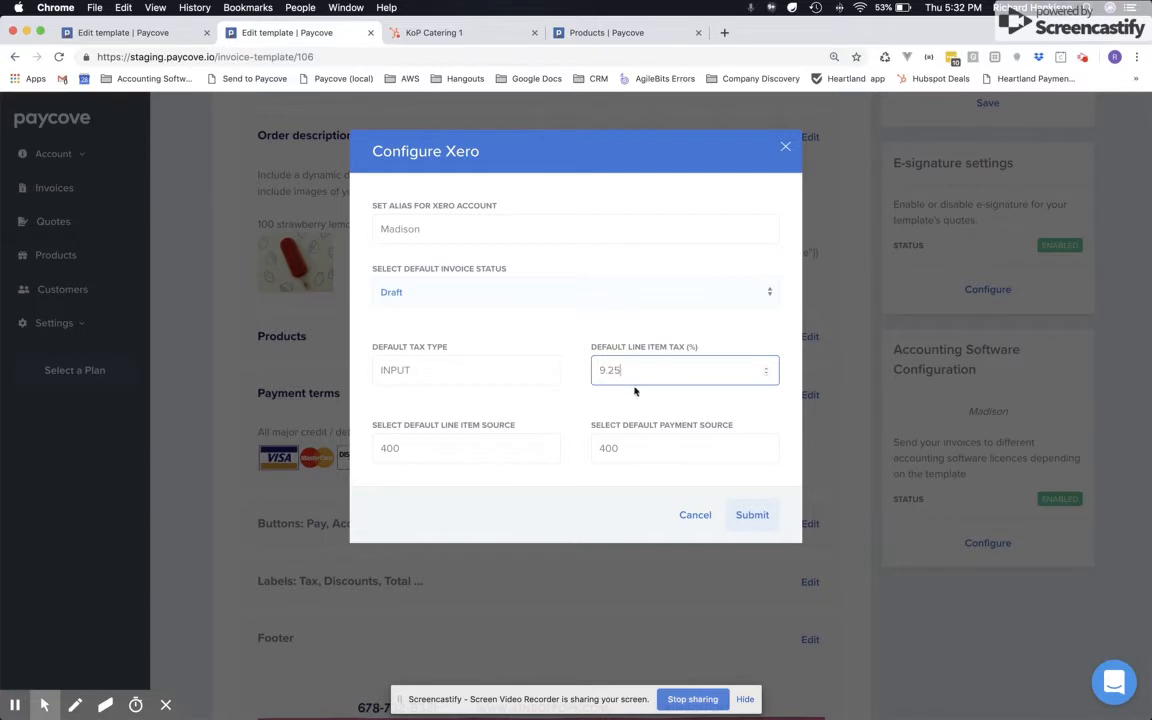
{"action": "left_click_drag", "start_coordinate": [608, 372], "coordinate": [638, 374]}
{"action": "left_click", "coordinate": [642, 411]}
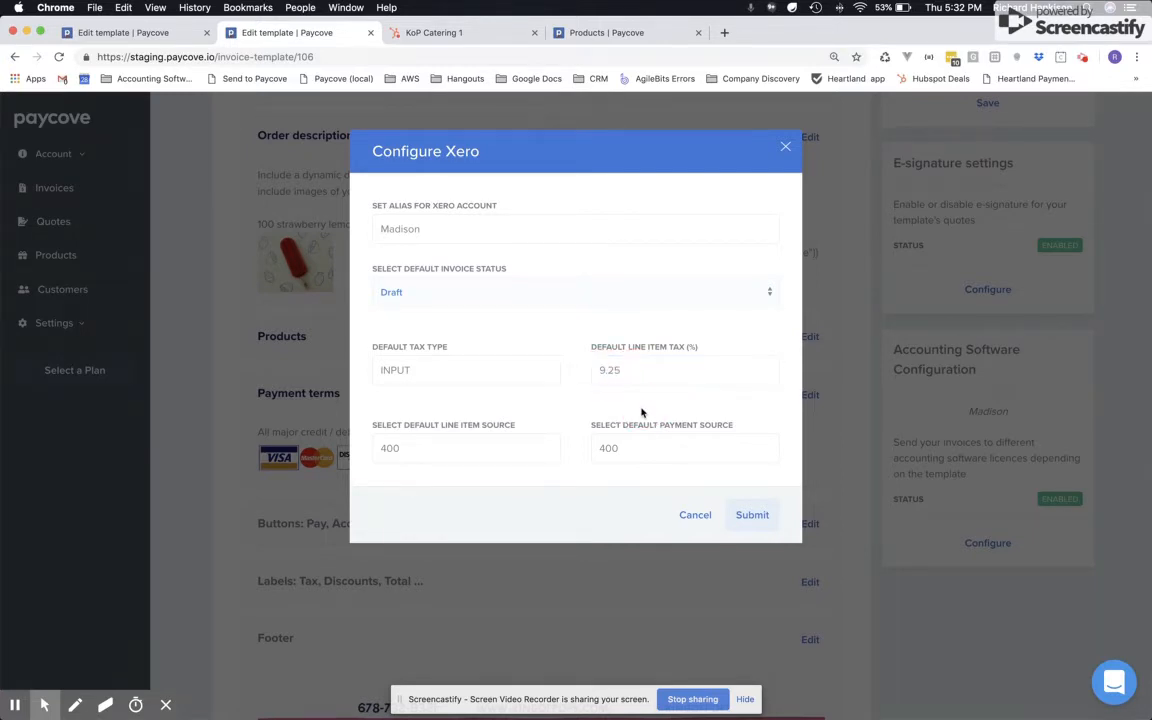
Check the default line item source and default payment source, and submit the Xero configuration.
{"action": "left_click", "coordinate": [472, 454]}
{"action": "left_click", "coordinate": [581, 525]}
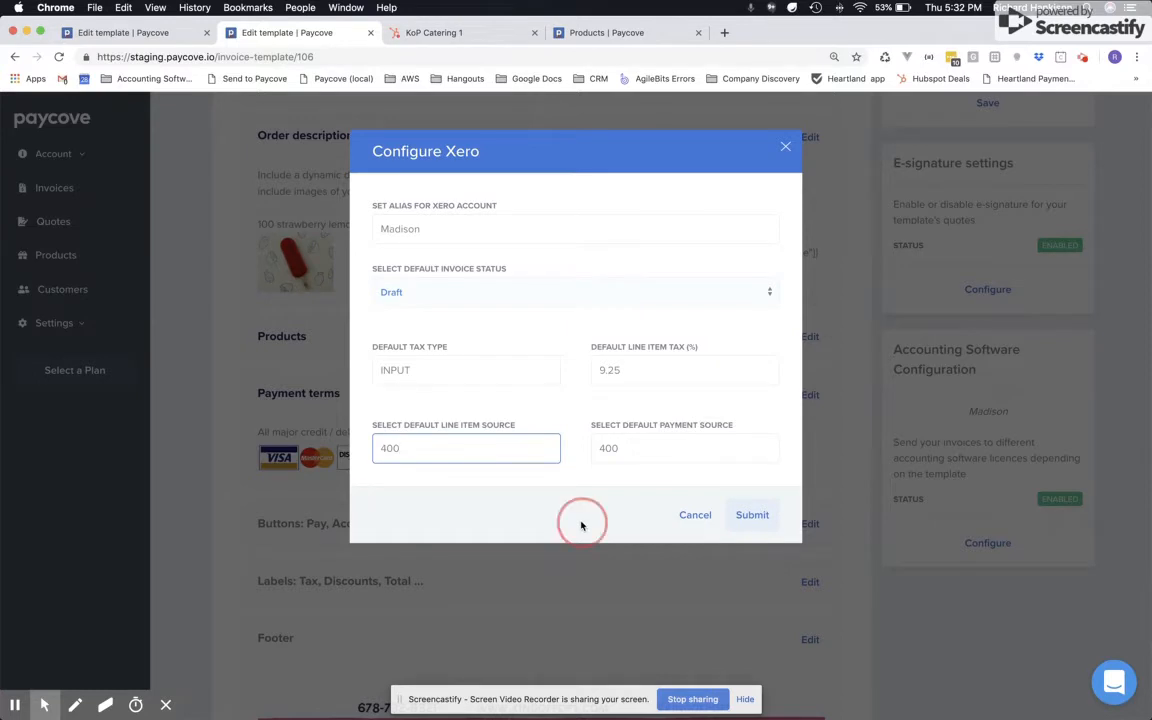
{"action": "left_click", "coordinate": [650, 455]}
{"action": "left_click", "coordinate": [612, 488]}
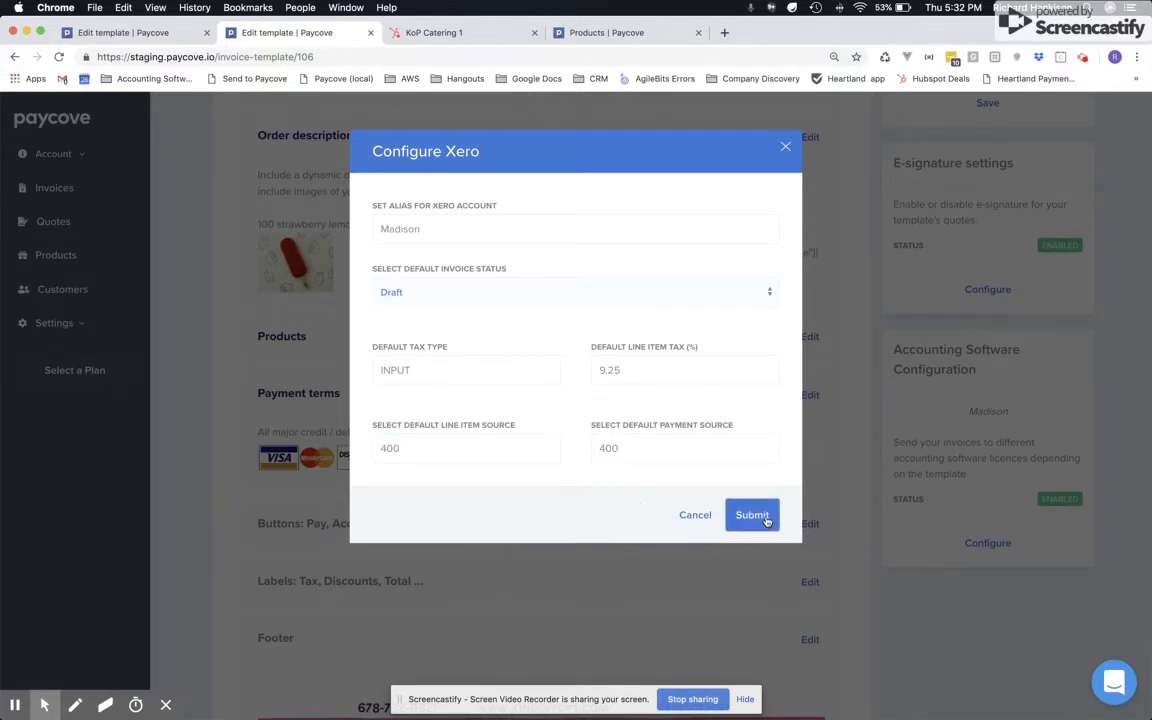
{"action": "left_click", "coordinate": [766, 521]}
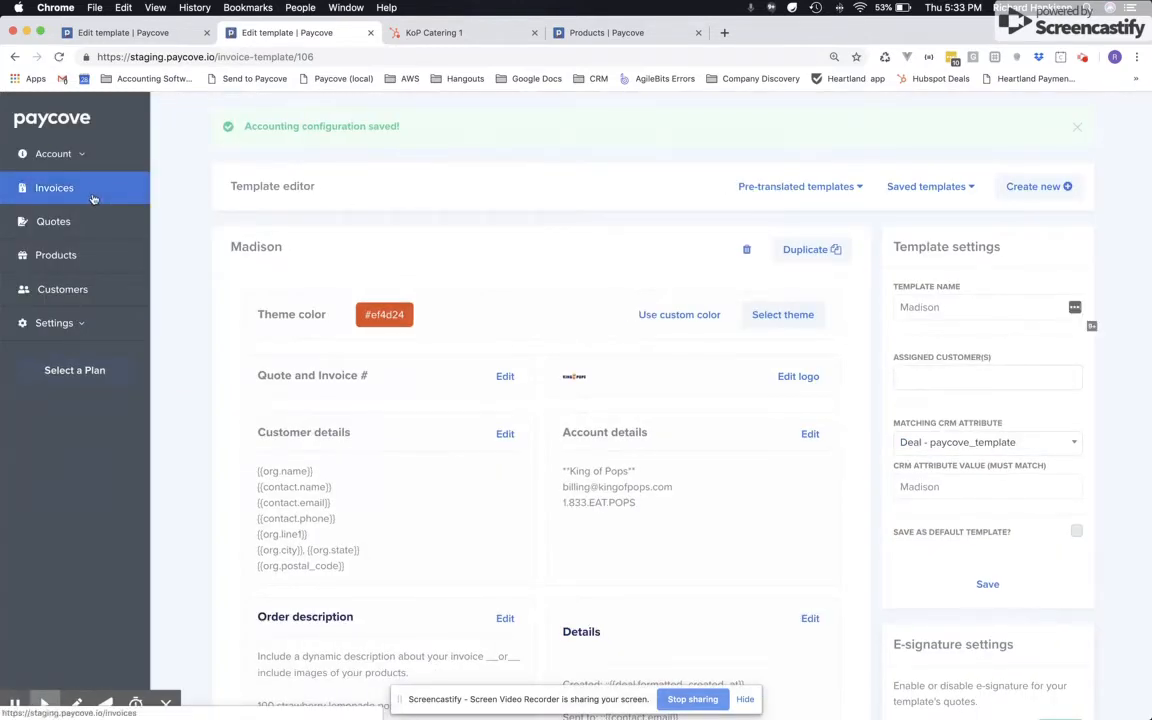
Go to the invoices list and open the invoice for the KoP Catering 1 deal.
{"action": "left_click", "coordinate": [95, 196]}
{"action": "left_click", "coordinate": [400, 33]}
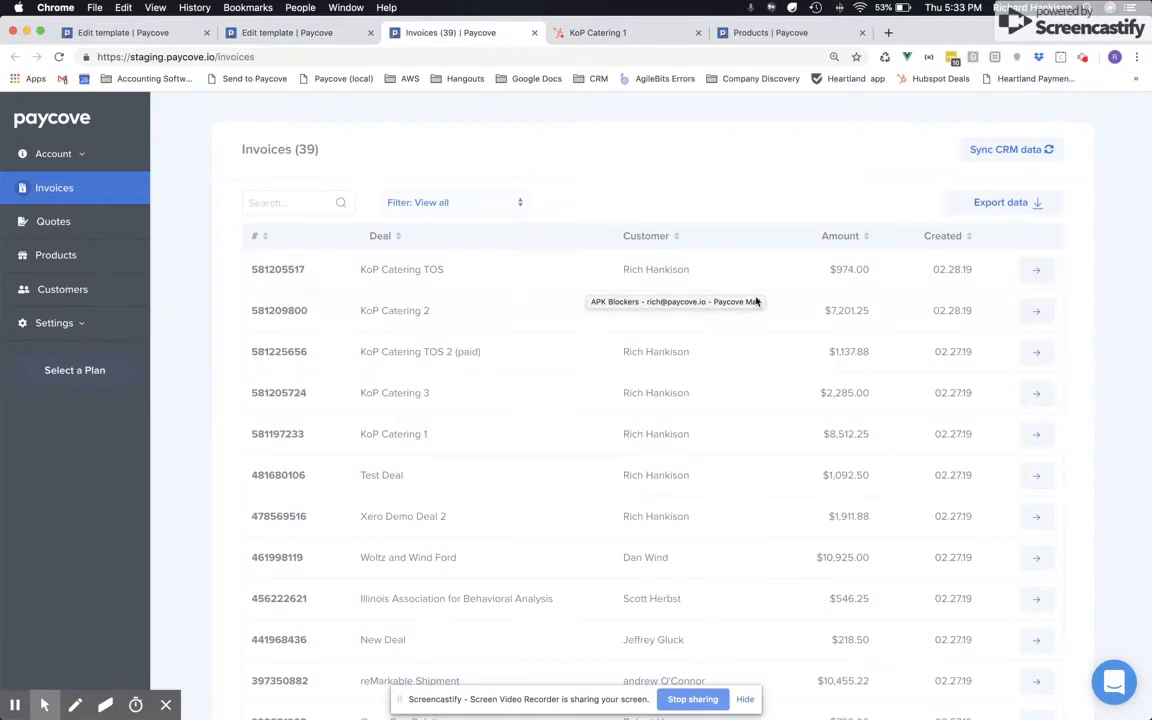
{"action": "left_click", "coordinate": [1036, 434]}
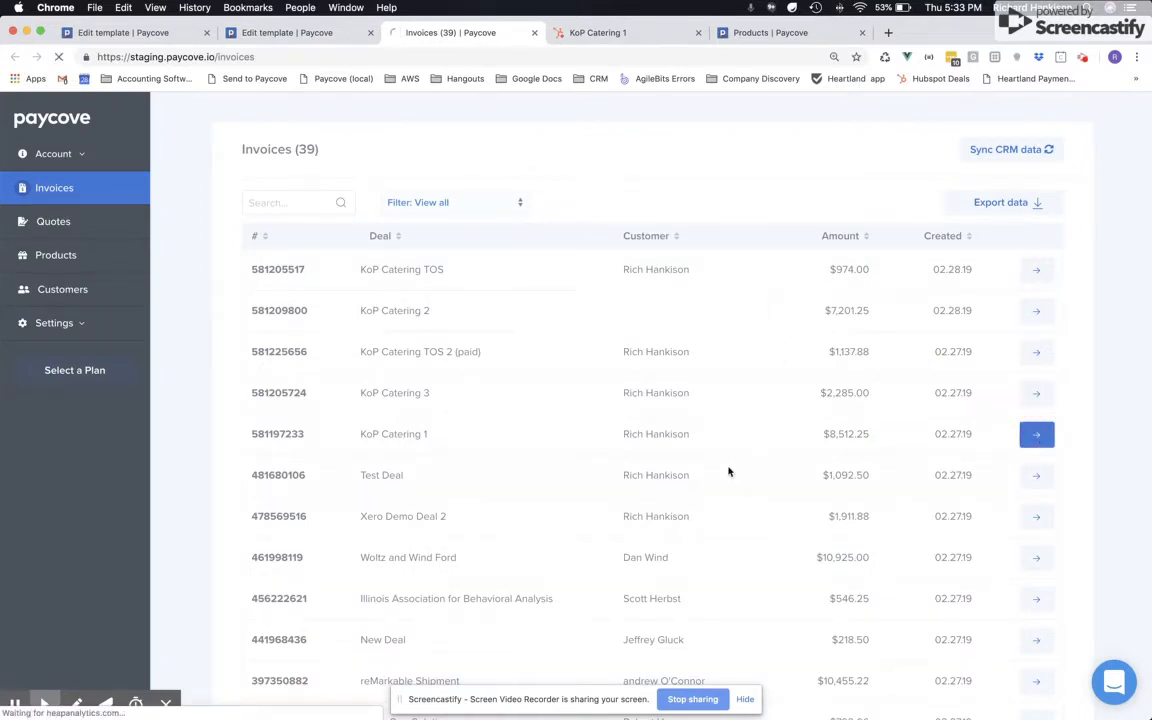
View the invoice's deal in HubSpot and open its product line items for editing.
{"action": "scroll", "coordinate": [729, 471], "scroll_direction": "down", "scroll_amount": 1}
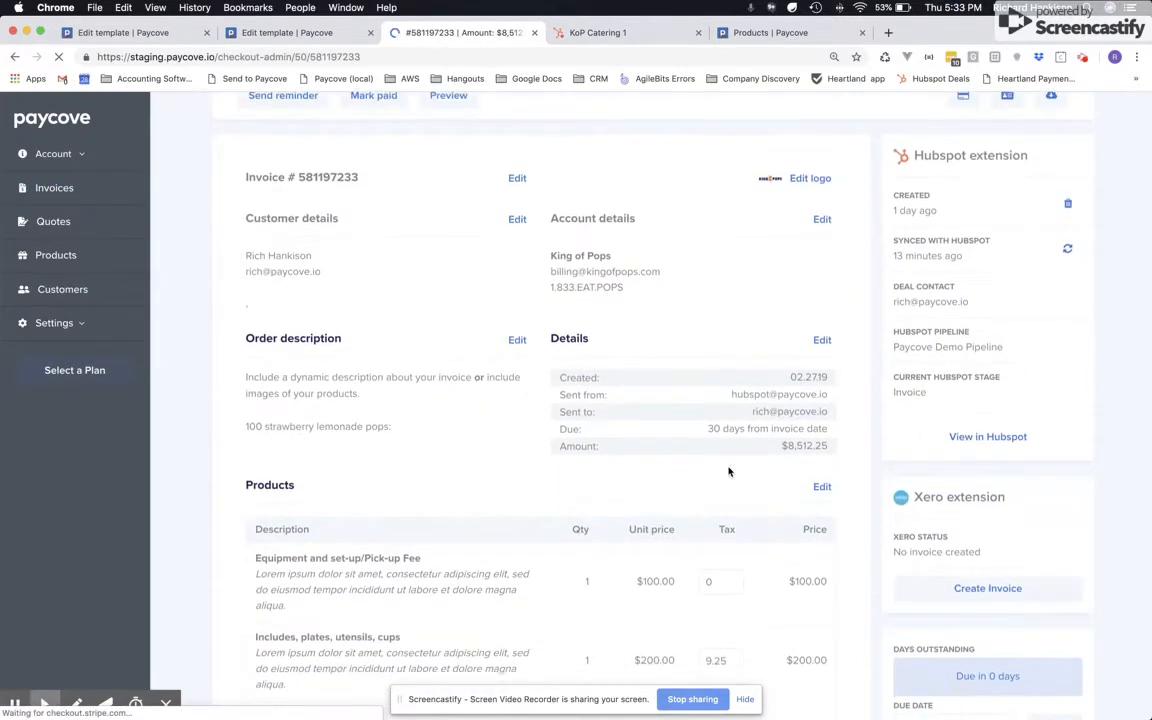
{"action": "left_click", "coordinate": [986, 420]}
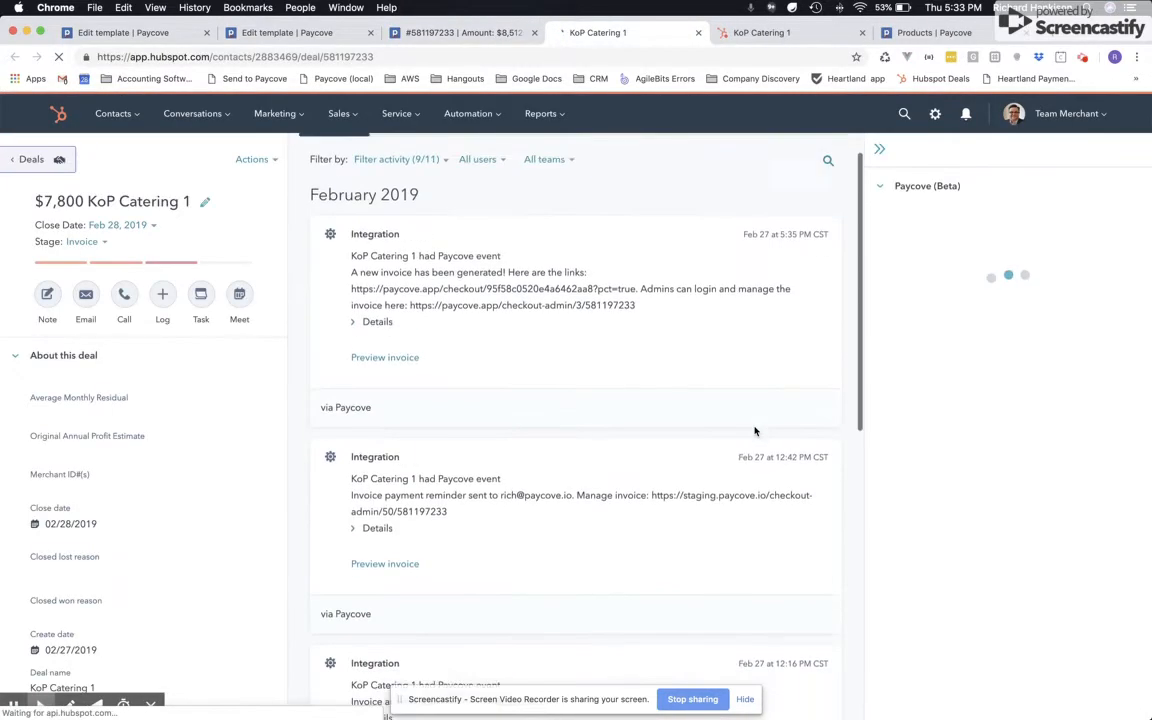
{"action": "scroll", "coordinate": [755, 431], "scroll_direction": "down", "scroll_amount": 1}
{"action": "scroll", "coordinate": [957, 501], "scroll_direction": "down", "scroll_amount": 5}
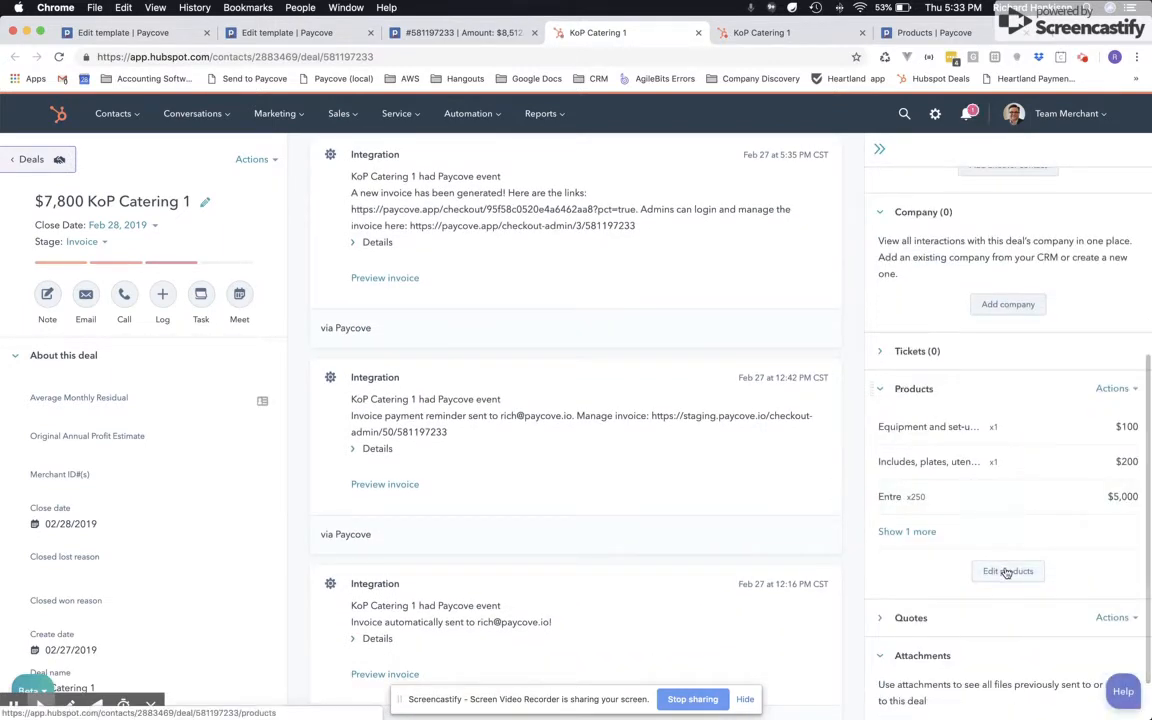
{"action": "left_click", "coordinate": [1007, 571]}
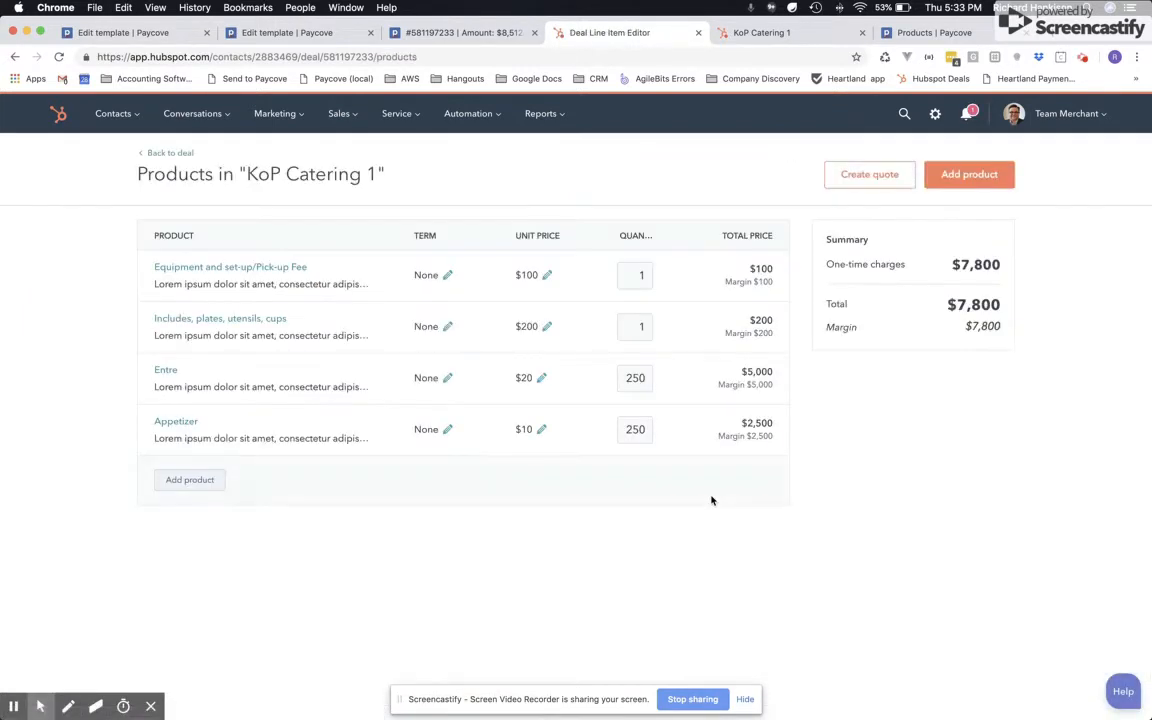
Return to the Paycove invoice and examine the tax rate of each product and the totals.
{"action": "left_click", "coordinate": [476, 36]}
{"action": "scroll", "coordinate": [734, 411], "scroll_direction": "down", "scroll_amount": 5}
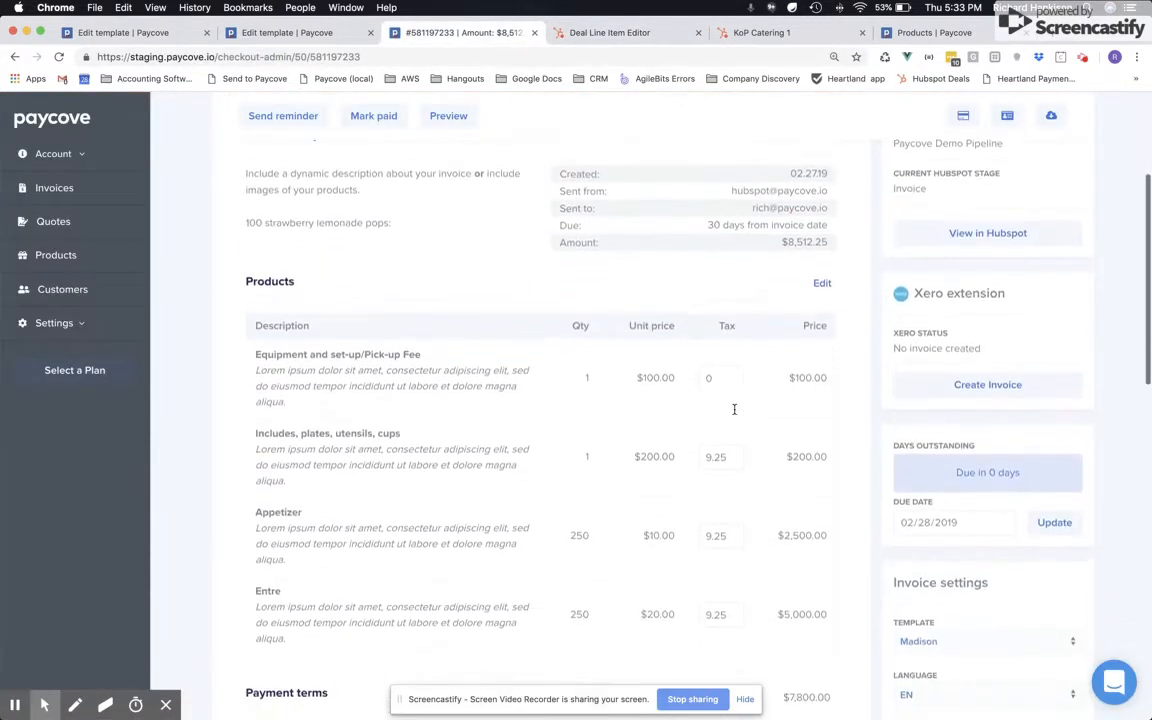
{"action": "scroll", "coordinate": [734, 413], "scroll_direction": "down", "scroll_amount": 2}
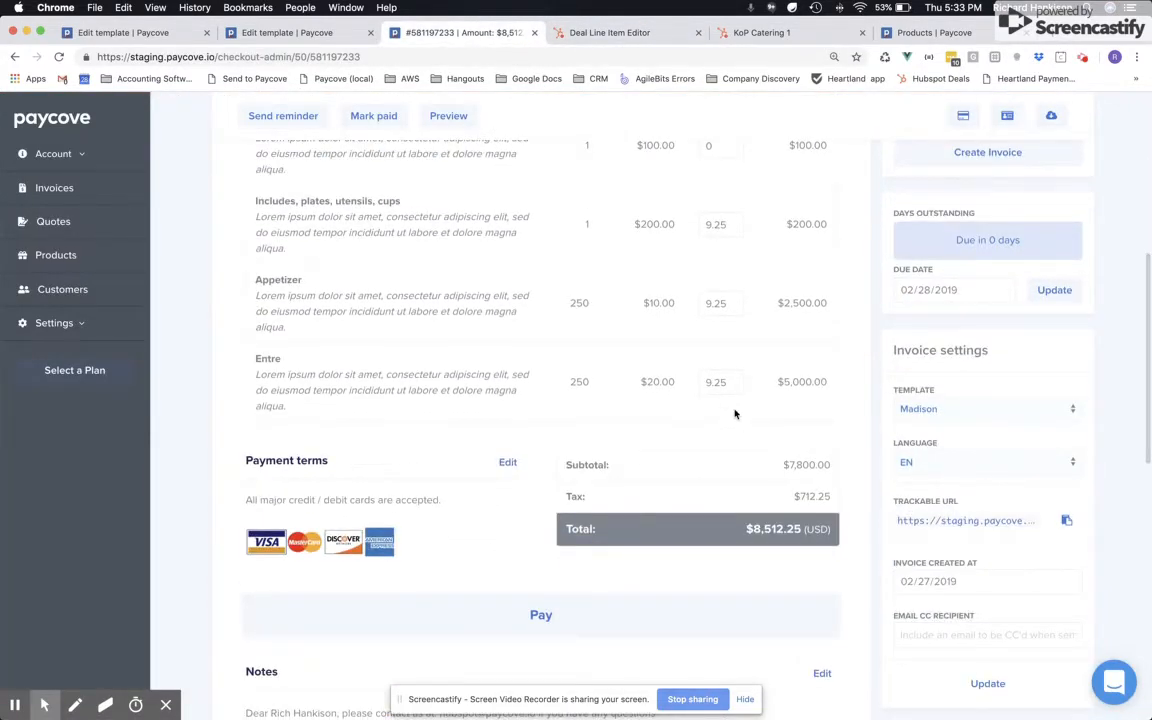
{"action": "scroll", "coordinate": [734, 413], "scroll_direction": "up", "scroll_amount": 3}
{"action": "scroll", "coordinate": [734, 411], "scroll_direction": "down", "scroll_amount": 1}
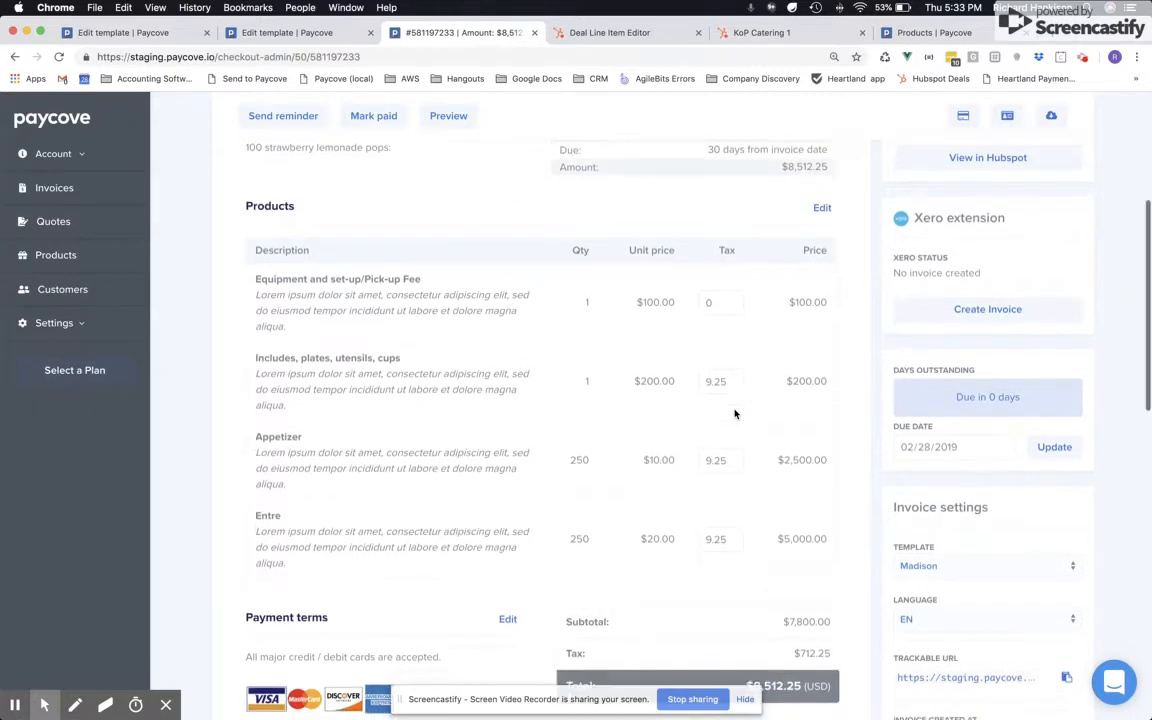
{"action": "left_click_drag", "start_coordinate": [704, 387], "coordinate": [734, 394]}
{"action": "left_click", "coordinate": [778, 415]}
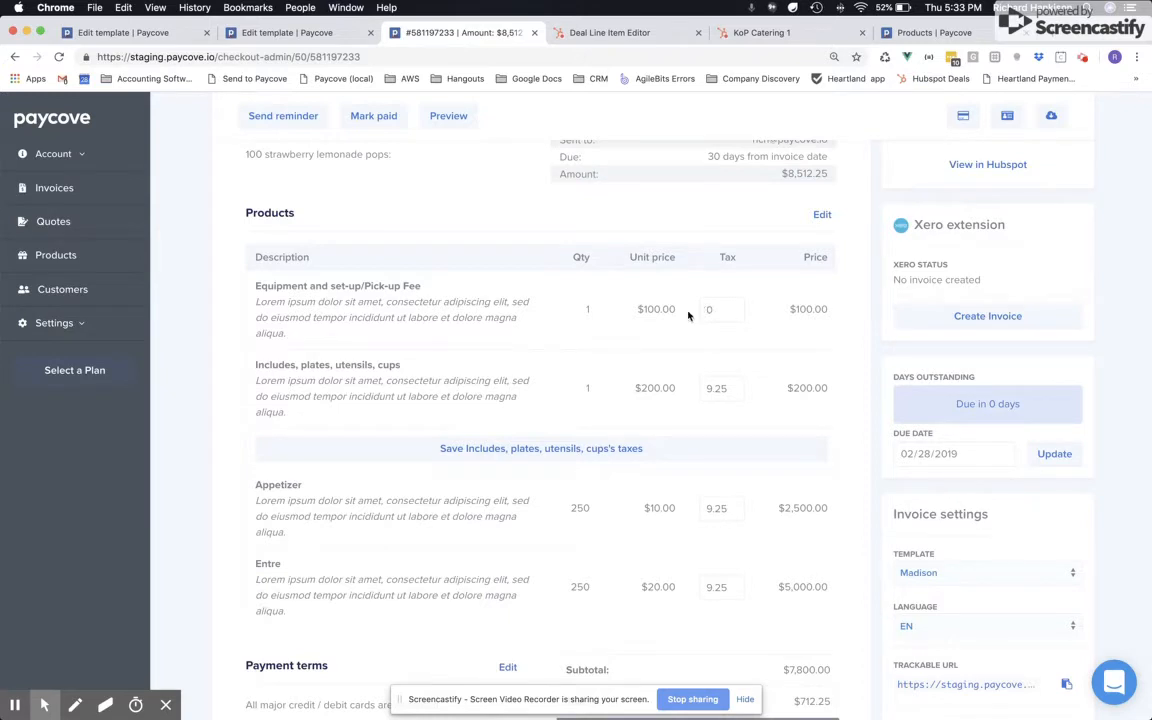
View the HubSpot products list in Paycove and check the tax set for Equipment and set-up/Pick-up Fee.
{"action": "left_click", "coordinate": [926, 32]}
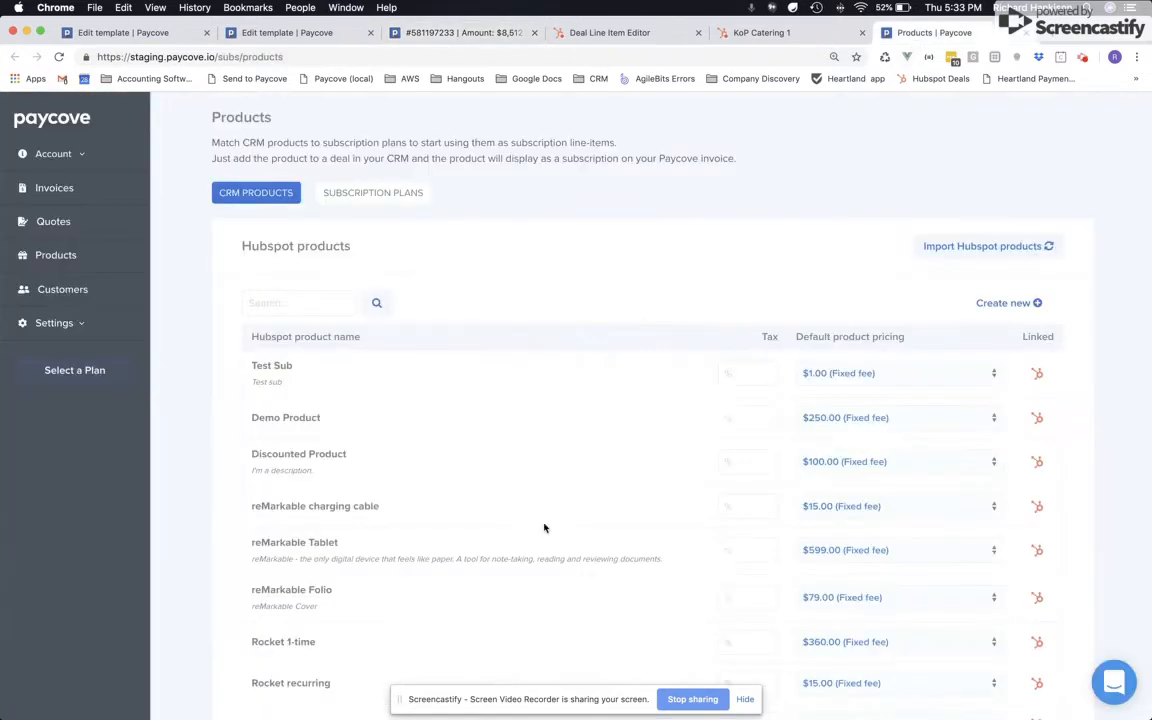
{"action": "scroll", "coordinate": [544, 528], "scroll_direction": "down", "scroll_amount": 5}
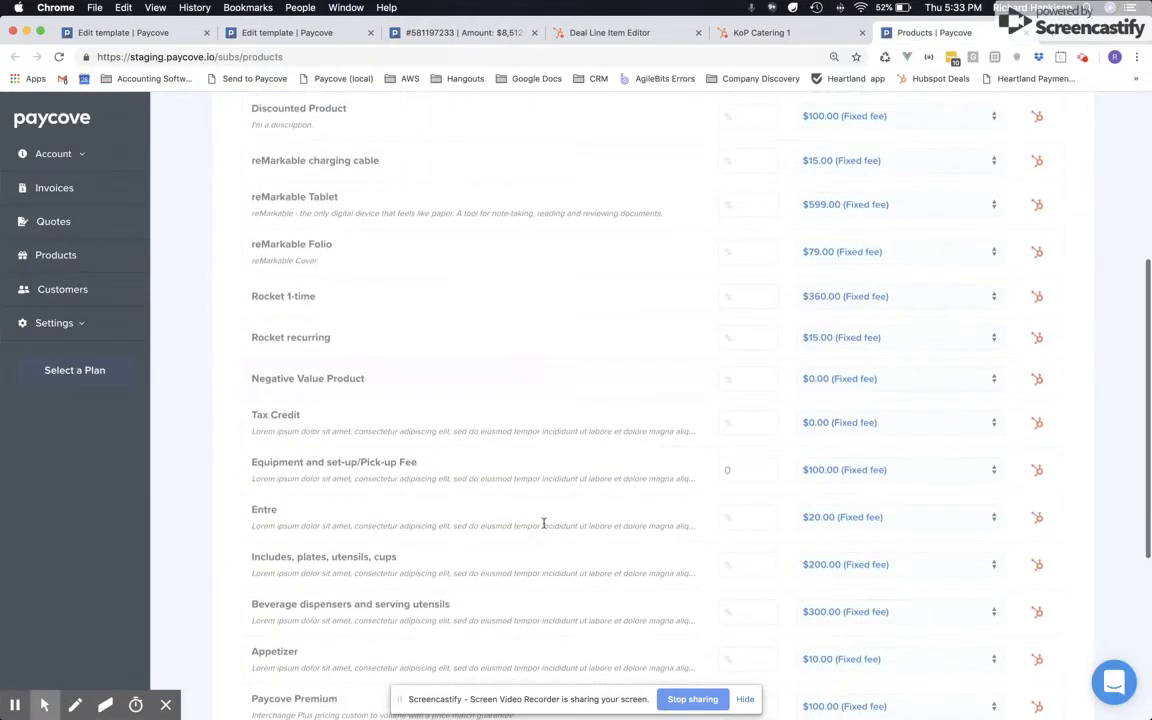
{"action": "left_click_drag", "start_coordinate": [251, 463], "coordinate": [458, 468]}
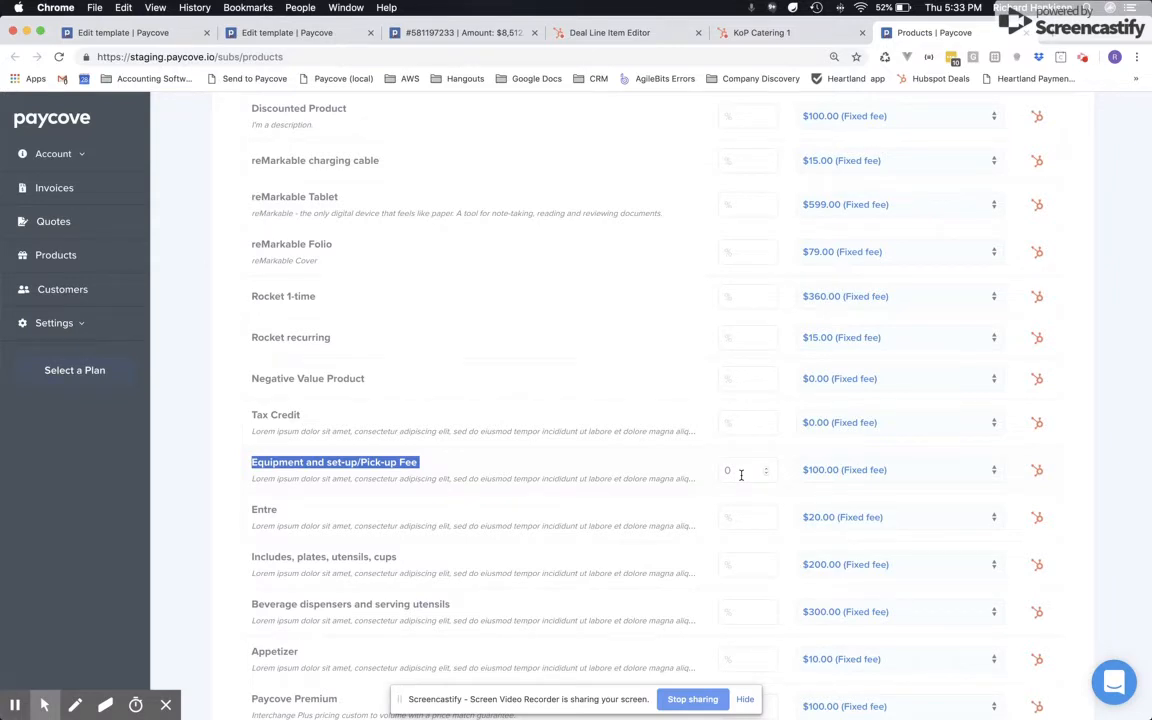
Return to the KoP Catering 1 invoice in Paycove and create its invoice in Xero.
{"action": "left_click", "coordinate": [486, 32]}
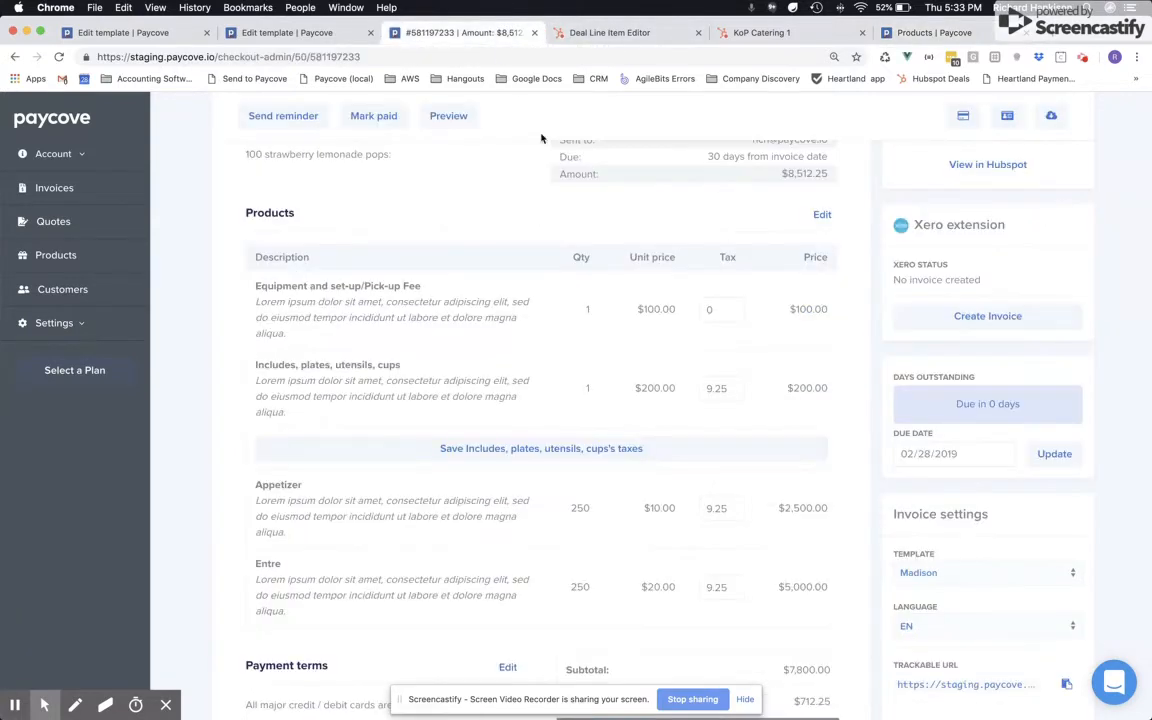
{"action": "scroll", "coordinate": [617, 303], "scroll_direction": "up", "scroll_amount": 1}
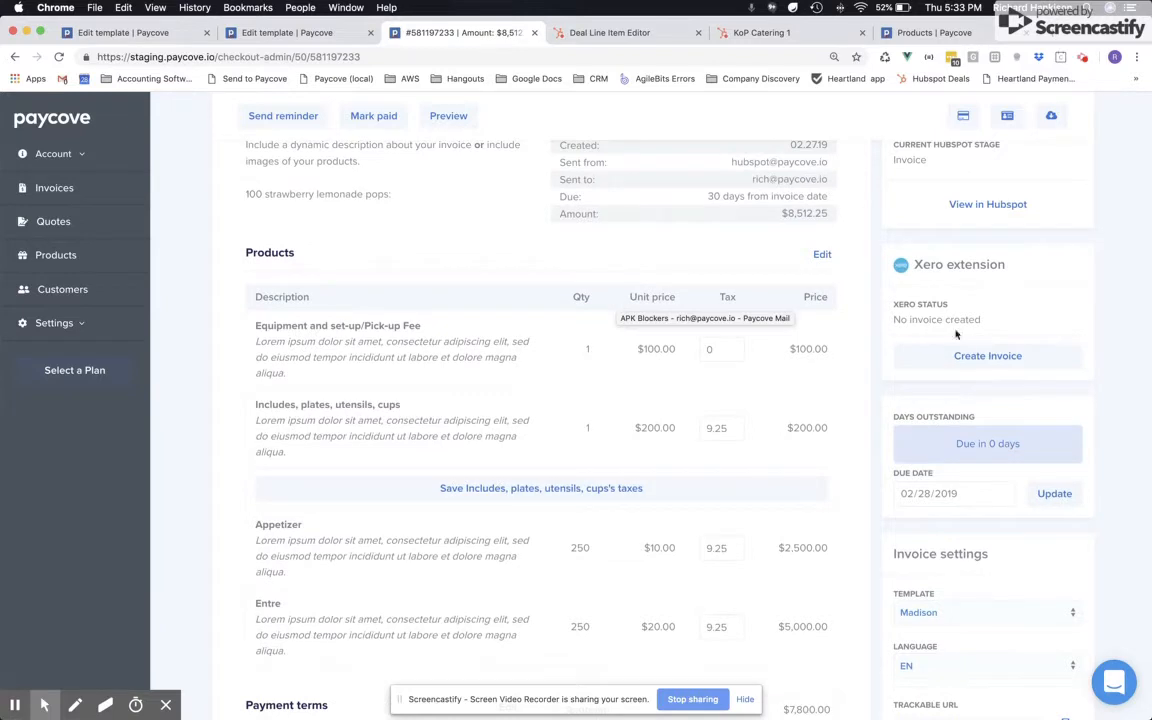
{"action": "left_click", "coordinate": [962, 357]}
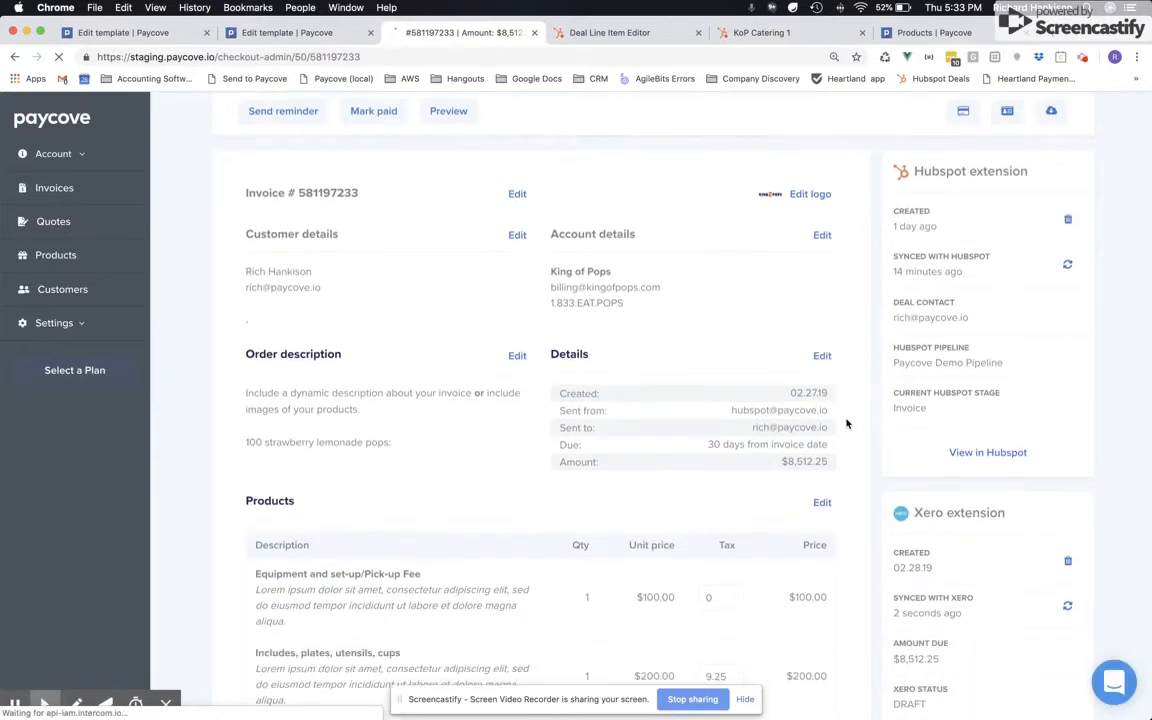
View the created invoice in Xero and examine its line items, tax rates and total.
{"action": "scroll", "coordinate": [846, 424], "scroll_direction": "down", "scroll_amount": 4}
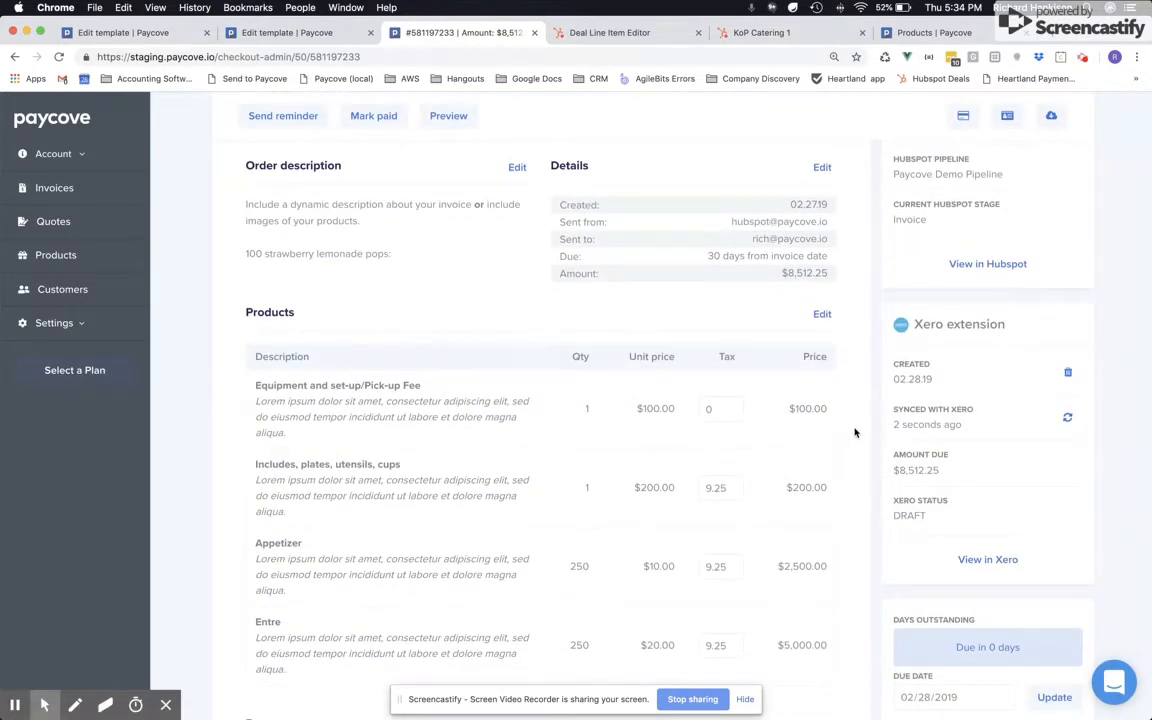
{"action": "left_click", "coordinate": [960, 559]}
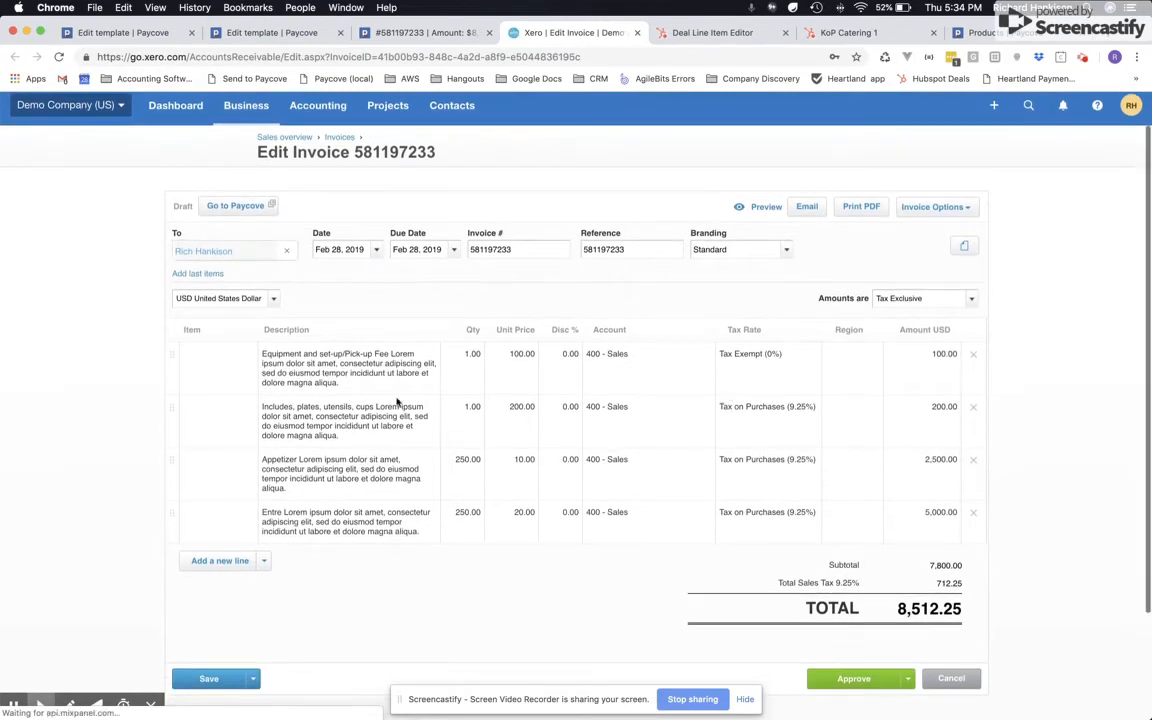
{"action": "scroll", "coordinate": [396, 350], "scroll_direction": "down", "scroll_amount": 2}
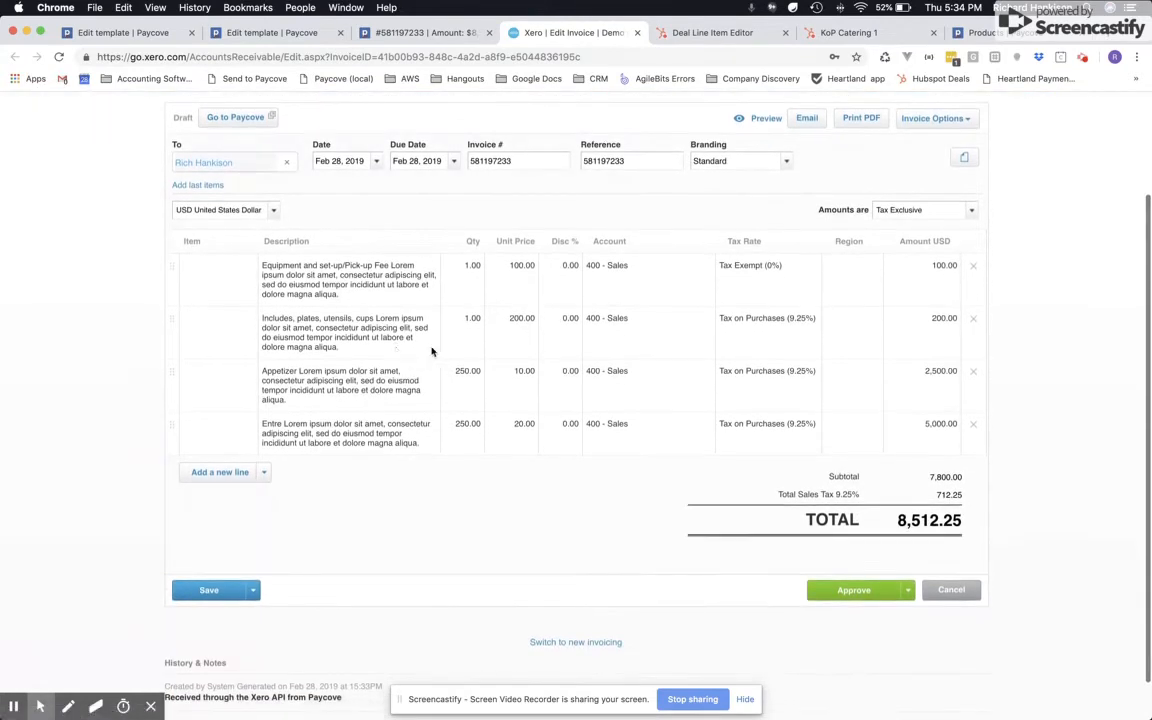
{"action": "scroll", "coordinate": [624, 263], "scroll_direction": "down", "scroll_amount": 1}
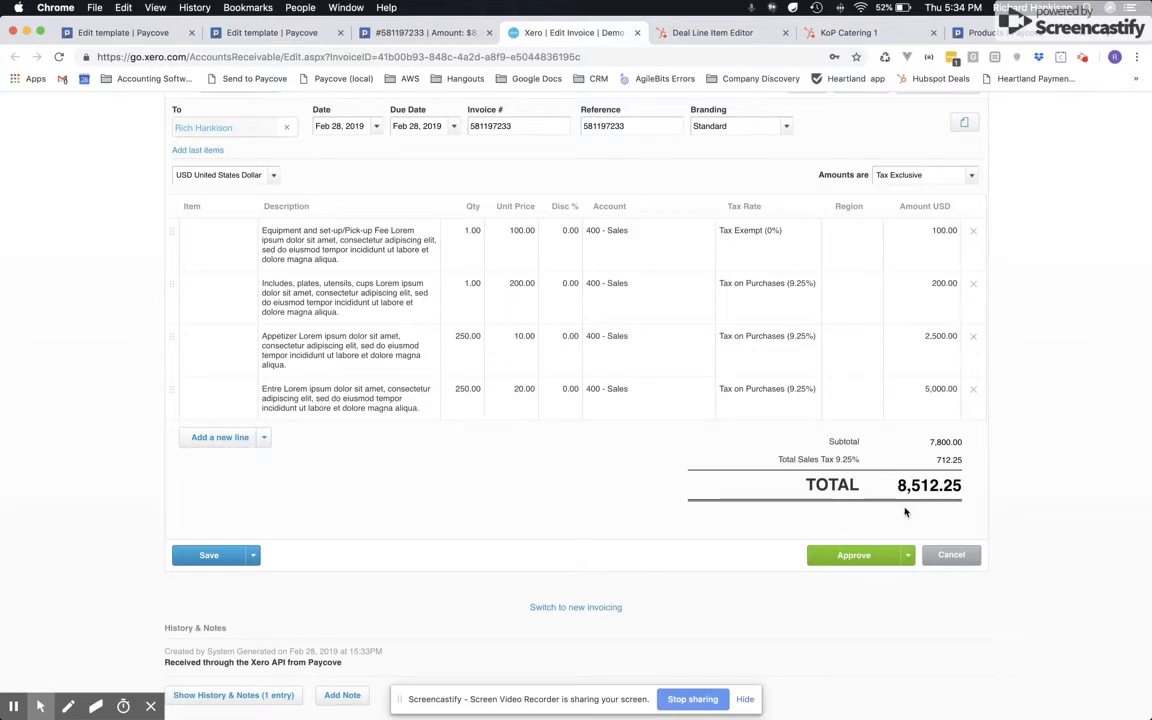
Switch back to the Paycove invoice and compare its subtotal, tax and total with Xero.
{"action": "left_click", "coordinate": [451, 38]}
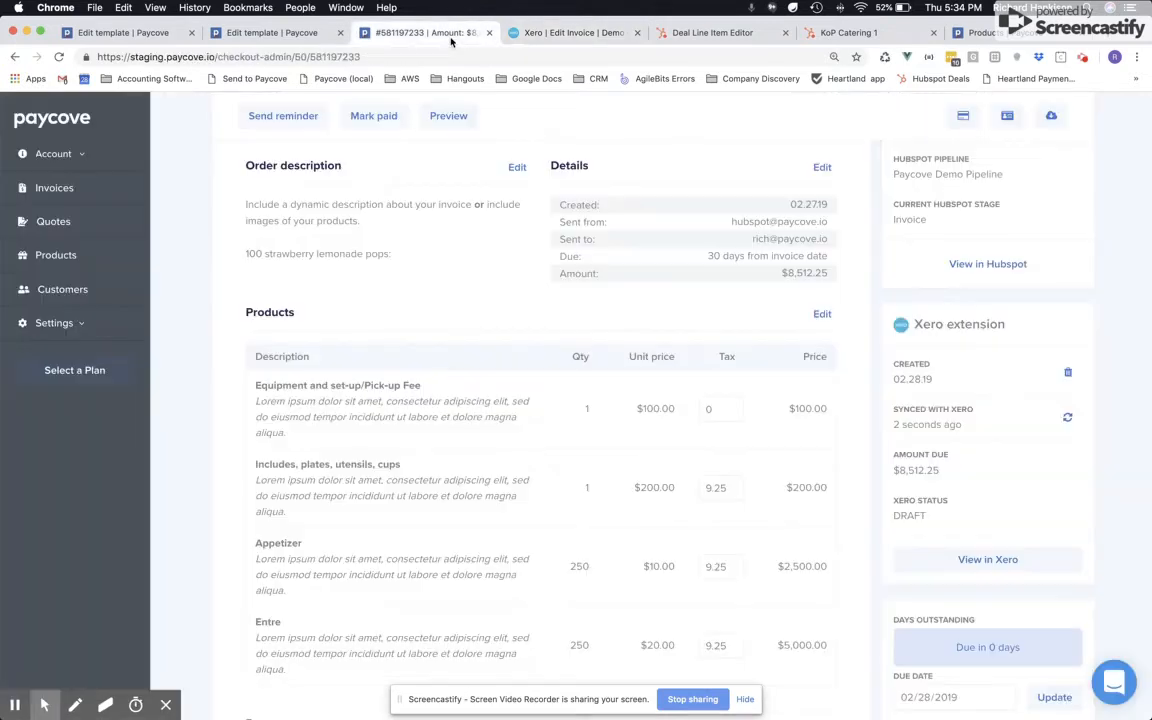
{"action": "scroll", "coordinate": [676, 332], "scroll_direction": "down", "scroll_amount": 5}
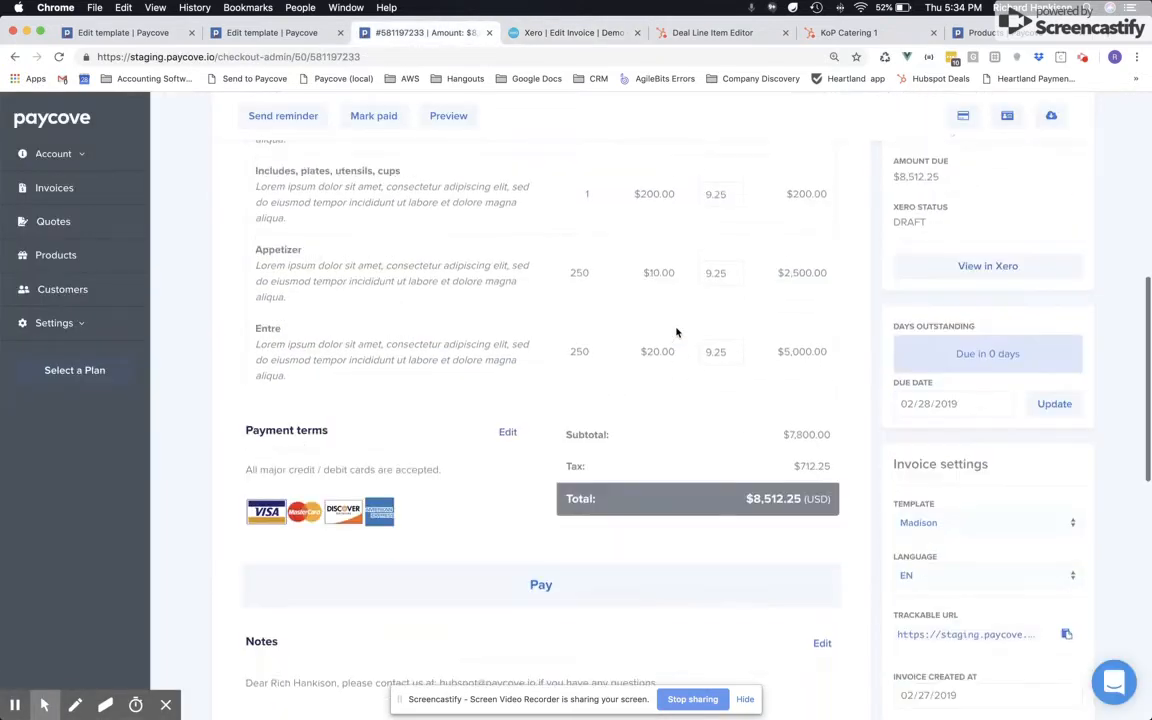
{"action": "left_click", "coordinate": [762, 495]}
{"action": "left_click", "coordinate": [797, 537]}
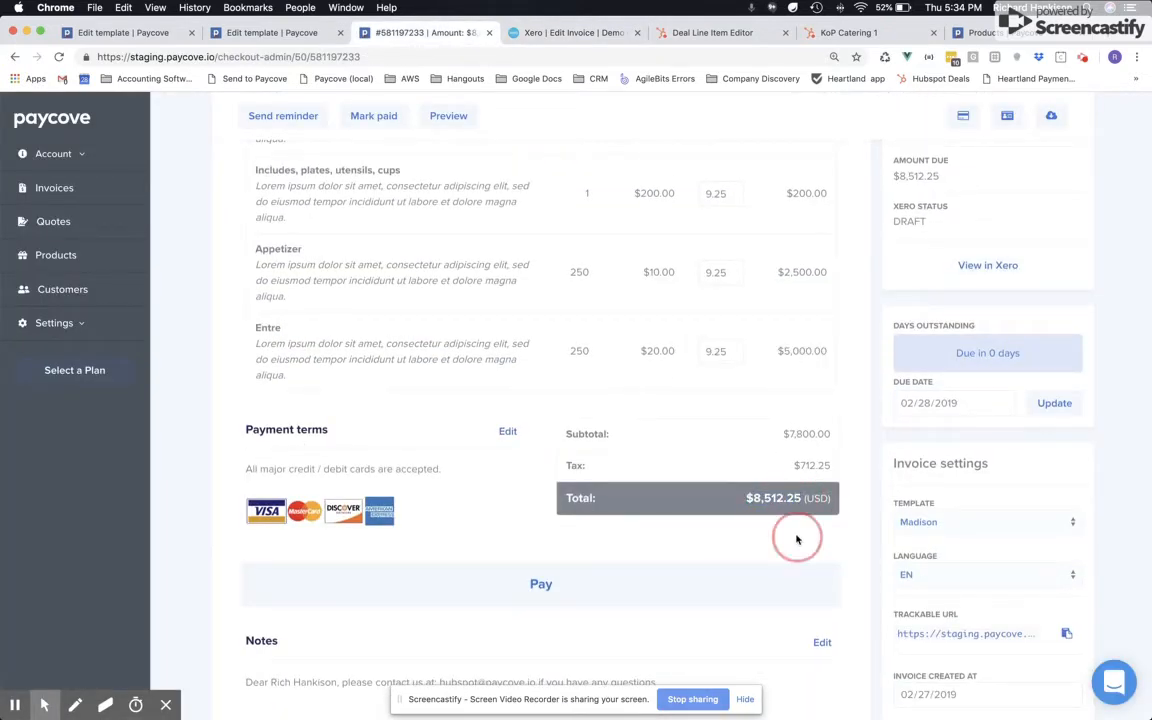
Preview the customer version of the invoice and look through it down to the payment option.
{"action": "scroll", "coordinate": [797, 540], "scroll_direction": "up", "scroll_amount": 10}
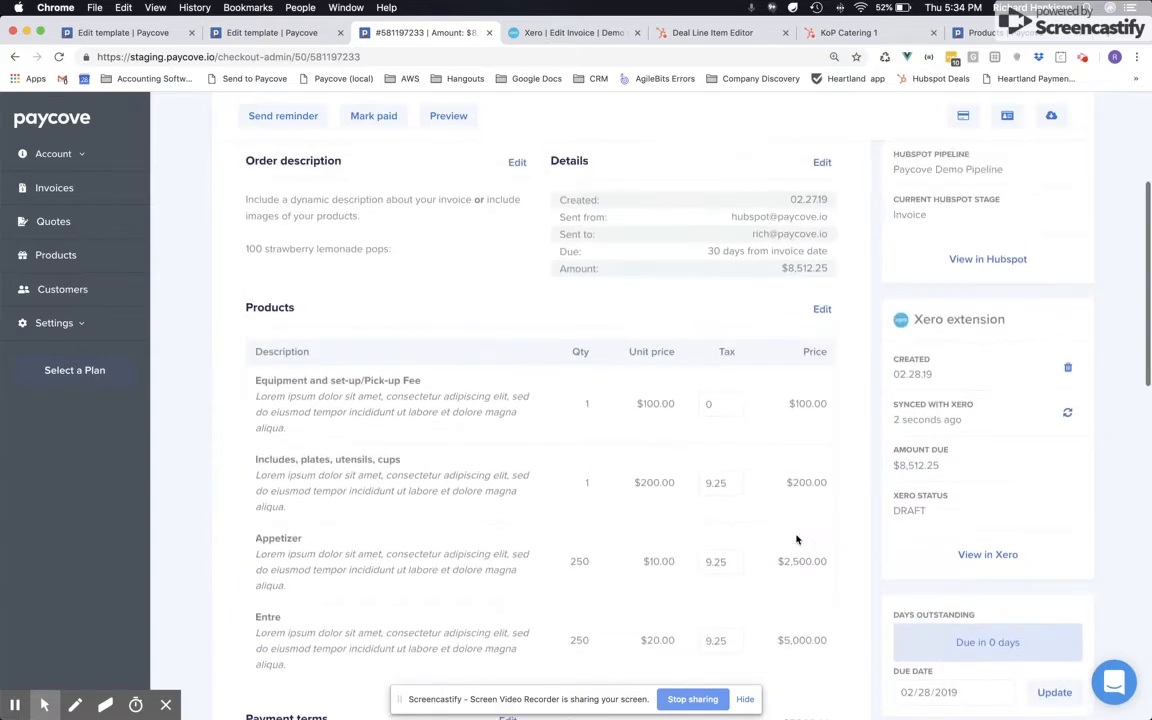
{"action": "left_click", "coordinate": [448, 186]}
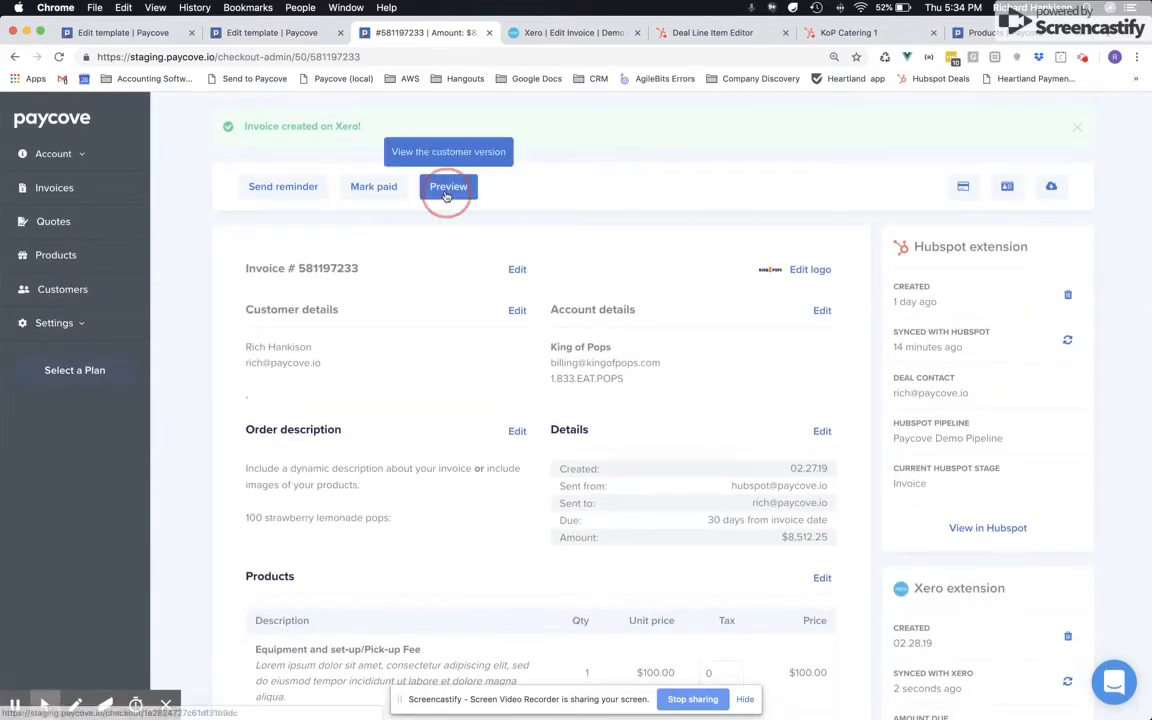
{"action": "scroll", "coordinate": [531, 369], "scroll_direction": "down", "scroll_amount": 10}
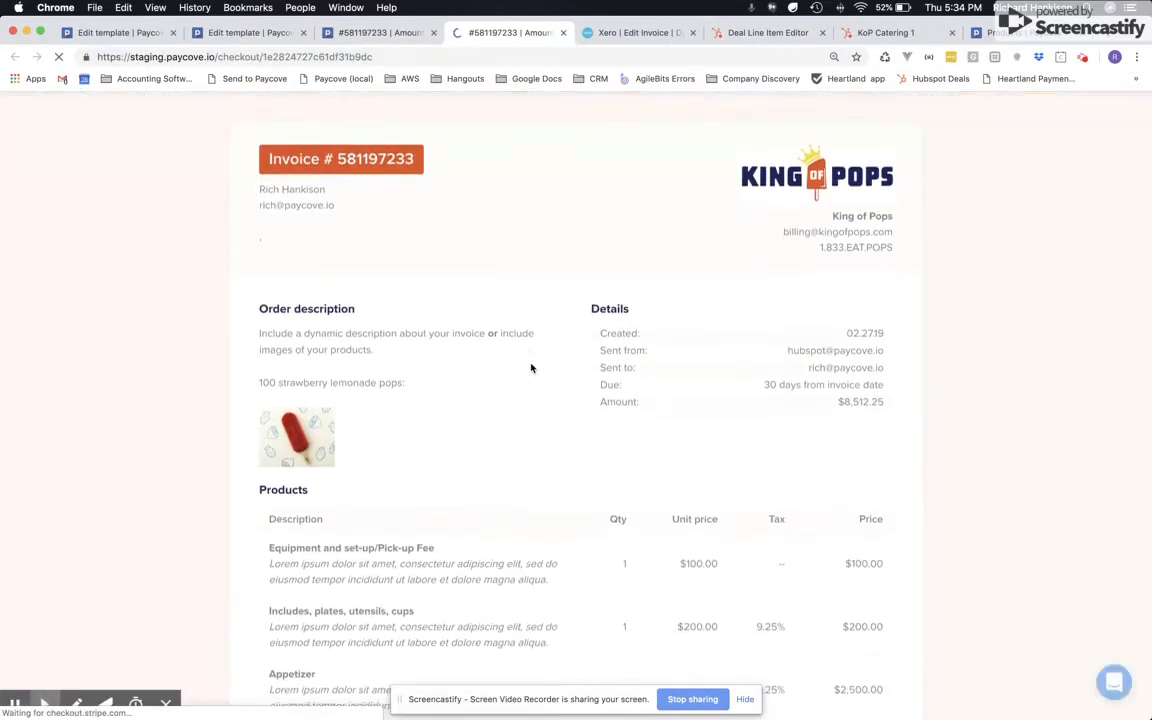
Pay the invoice by Credit / Debit, entering the card number, expiry date, CVC and ZIP code, and check the payment notice.
{"action": "left_click", "coordinate": [537, 437]}
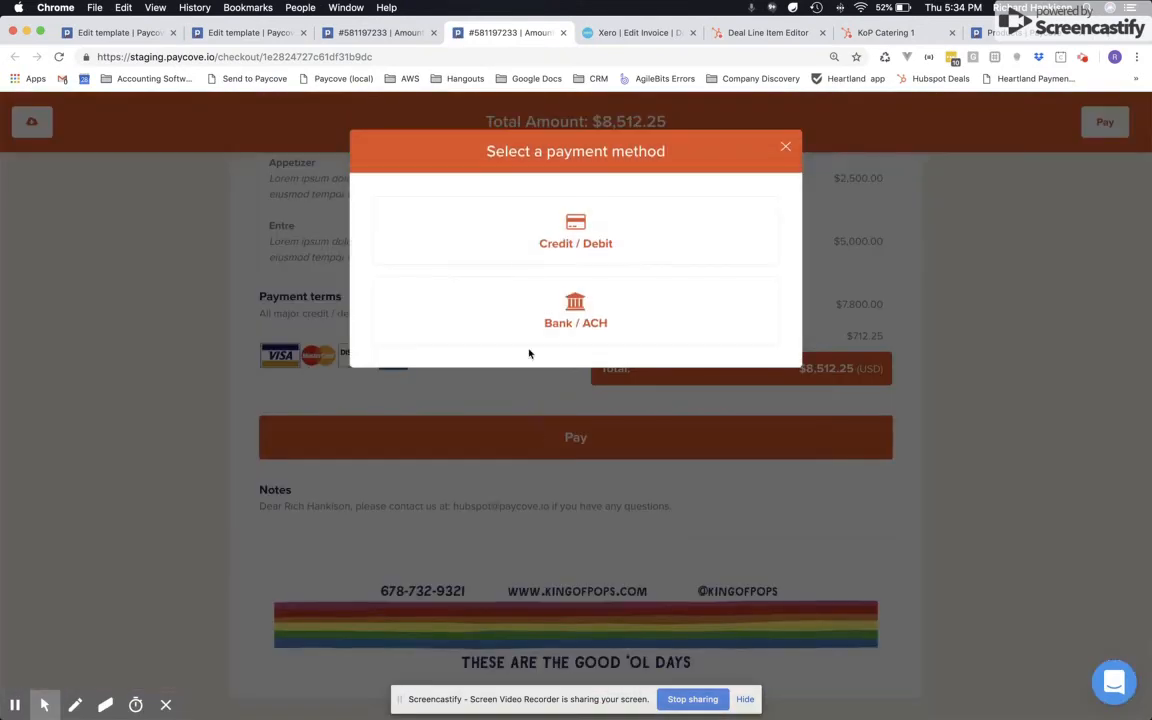
{"action": "left_click", "coordinate": [538, 208]}
{"action": "type", "text": "4242 4242 4"}
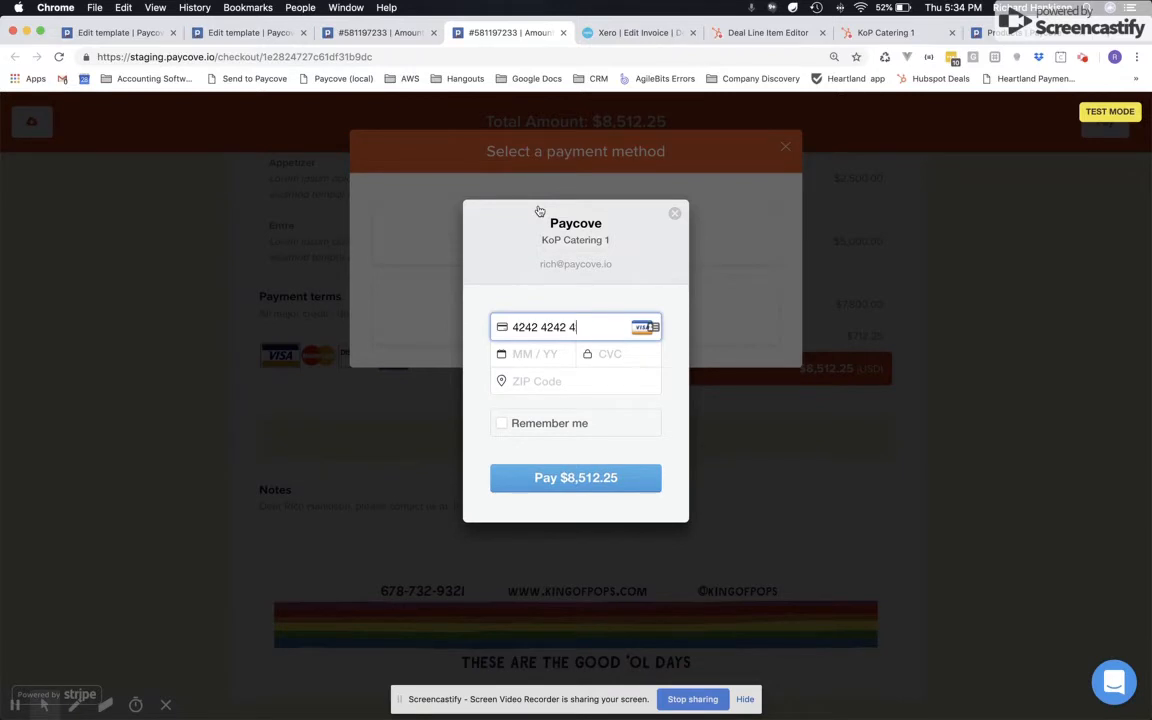
{"action": "type", "text": "242 424"}
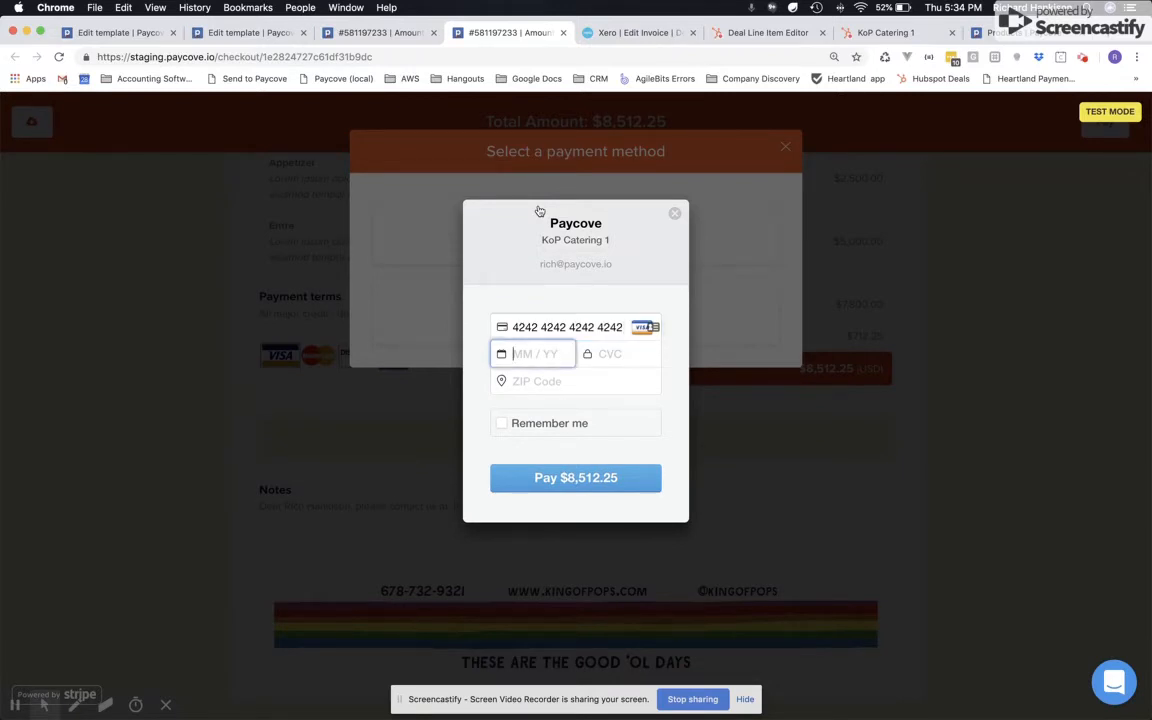
{"action": "type", "text": "122012312345"}
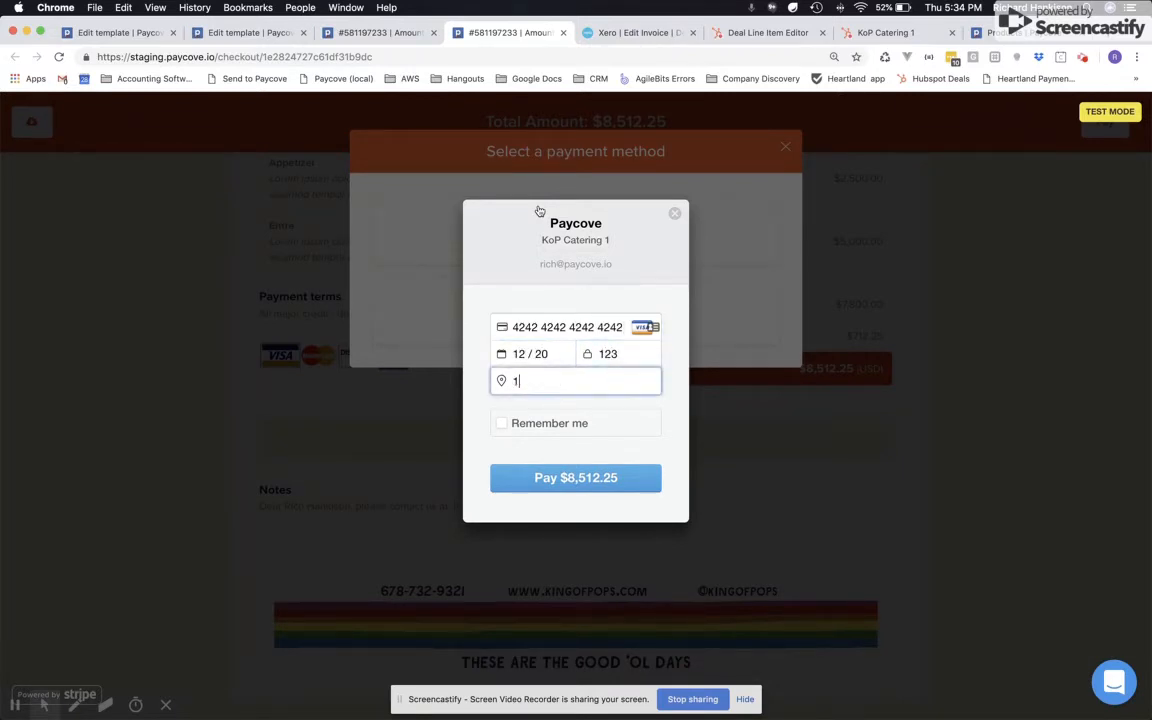
{"action": "key", "text": "Return"}
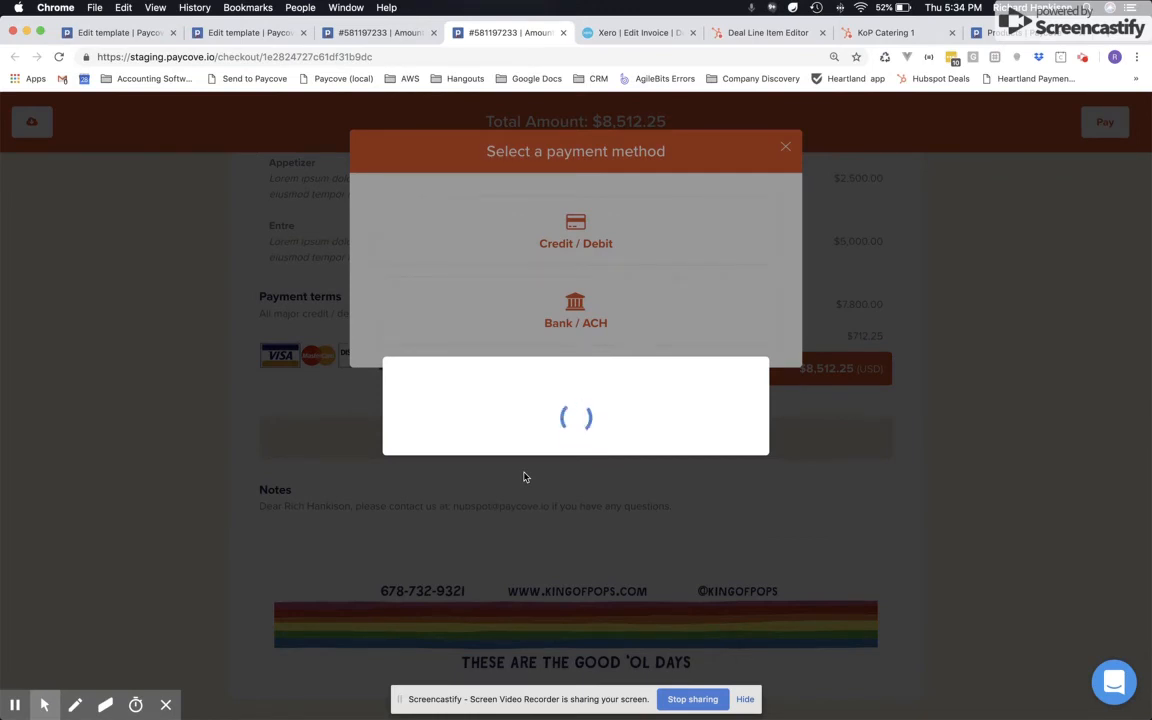
{"action": "left_click", "coordinate": [563, 500]}
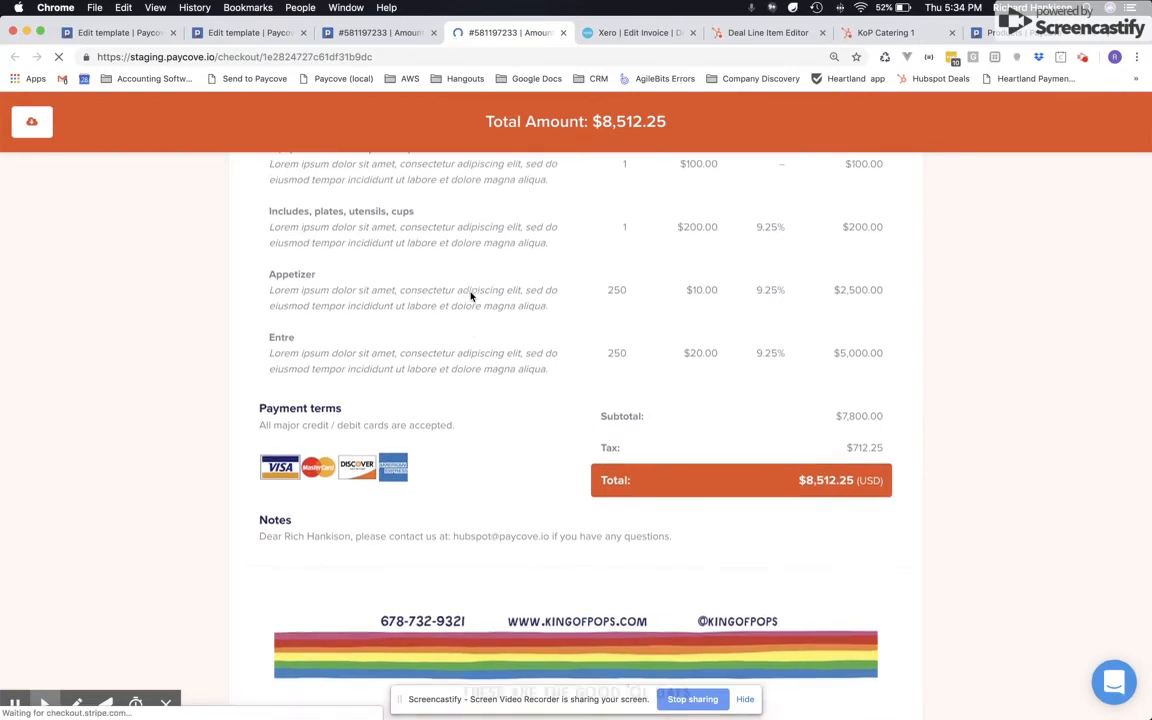
{"action": "left_click_drag", "start_coordinate": [418, 195], "coordinate": [724, 215]}
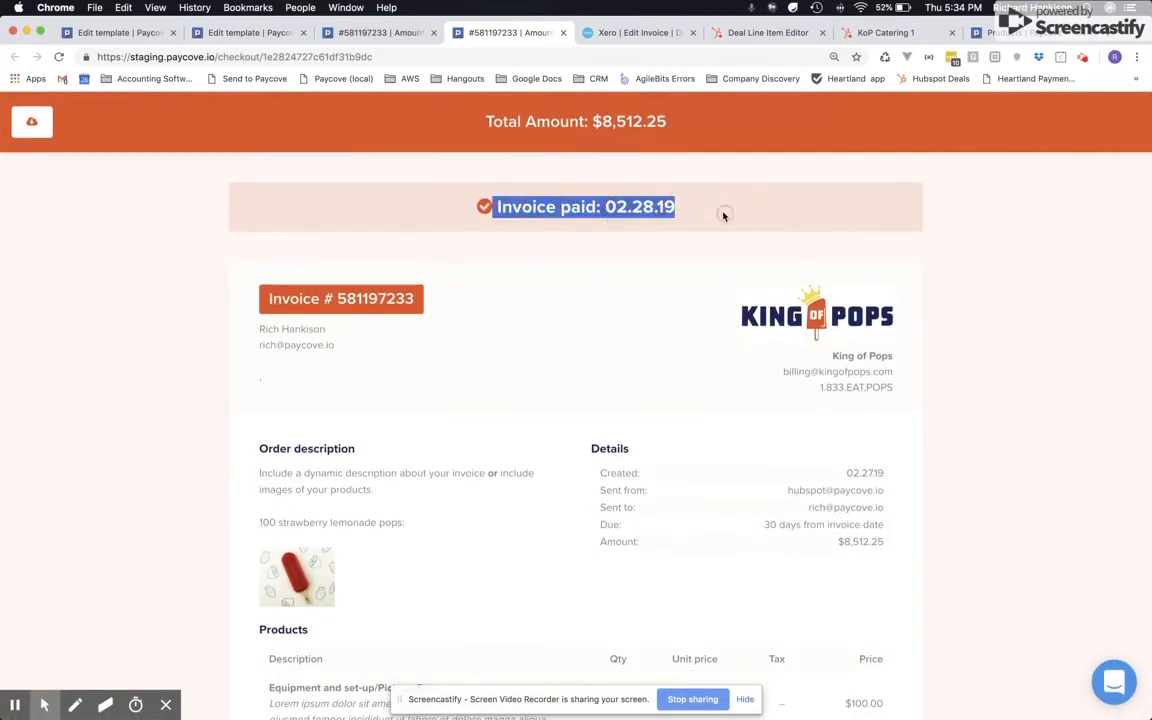
Return to the Paycove invoice admin page, reload it and find the Payments section.
{"action": "left_click", "coordinate": [352, 38]}
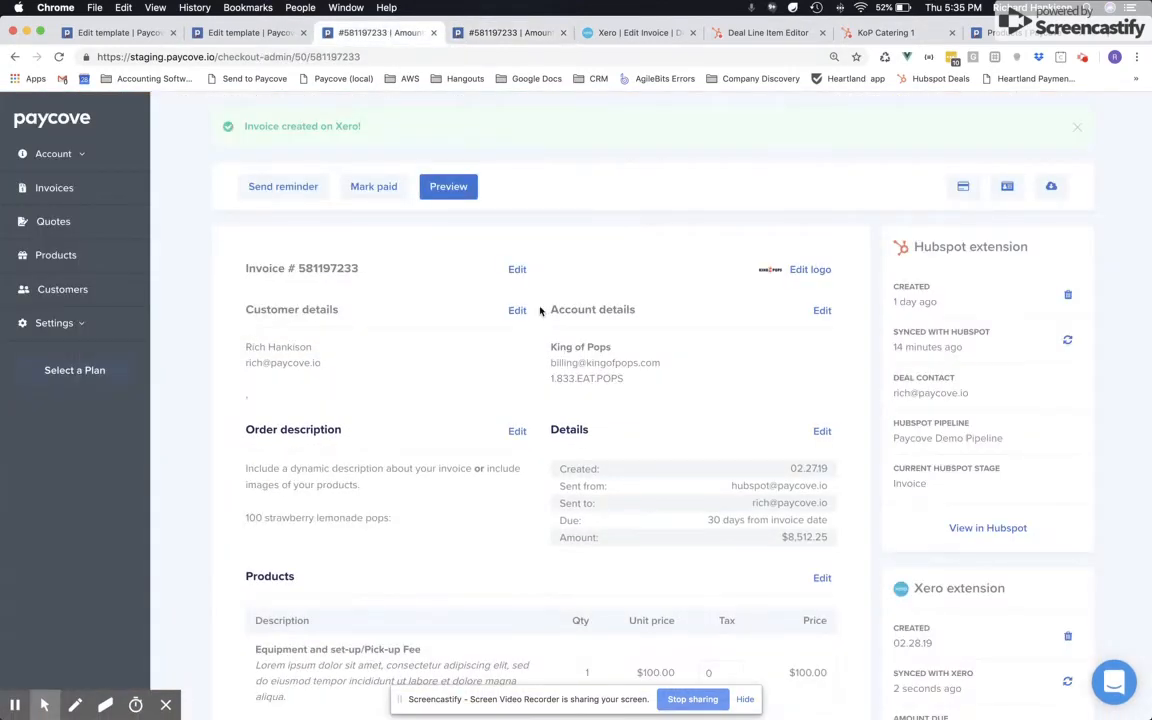
{"action": "key", "text": "super+r"}
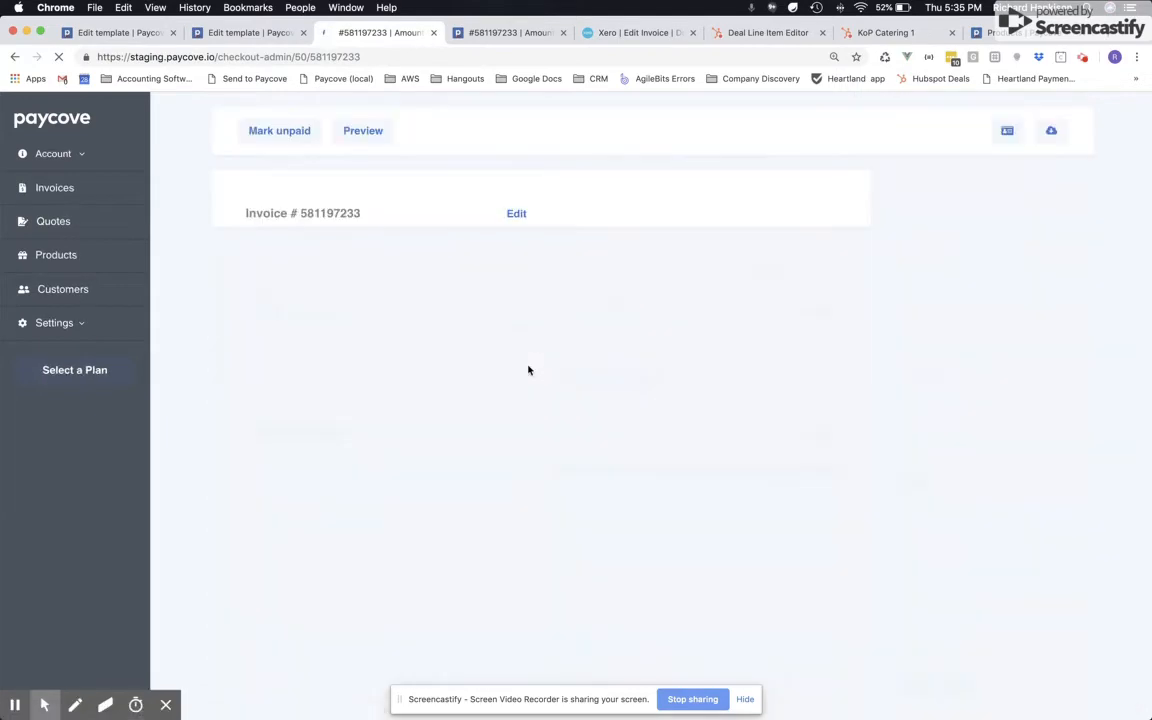
{"action": "scroll", "coordinate": [528, 370], "scroll_direction": "down", "scroll_amount": 5}
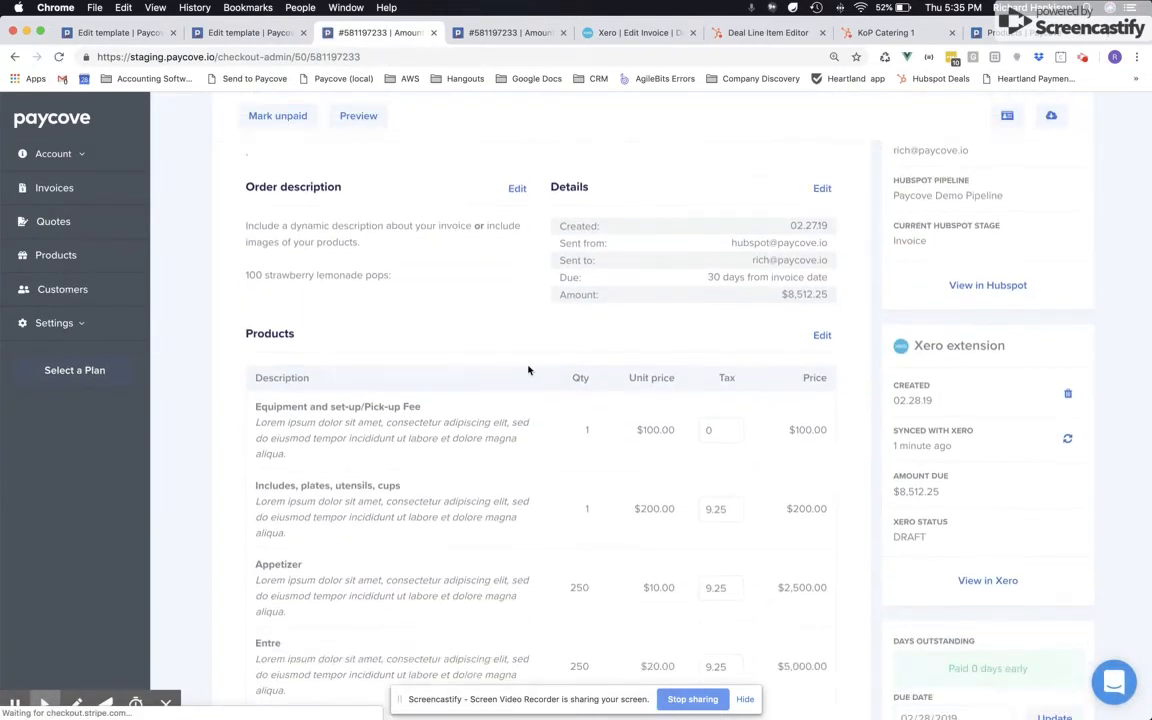
{"action": "scroll", "coordinate": [528, 370], "scroll_direction": "down", "scroll_amount": 10}
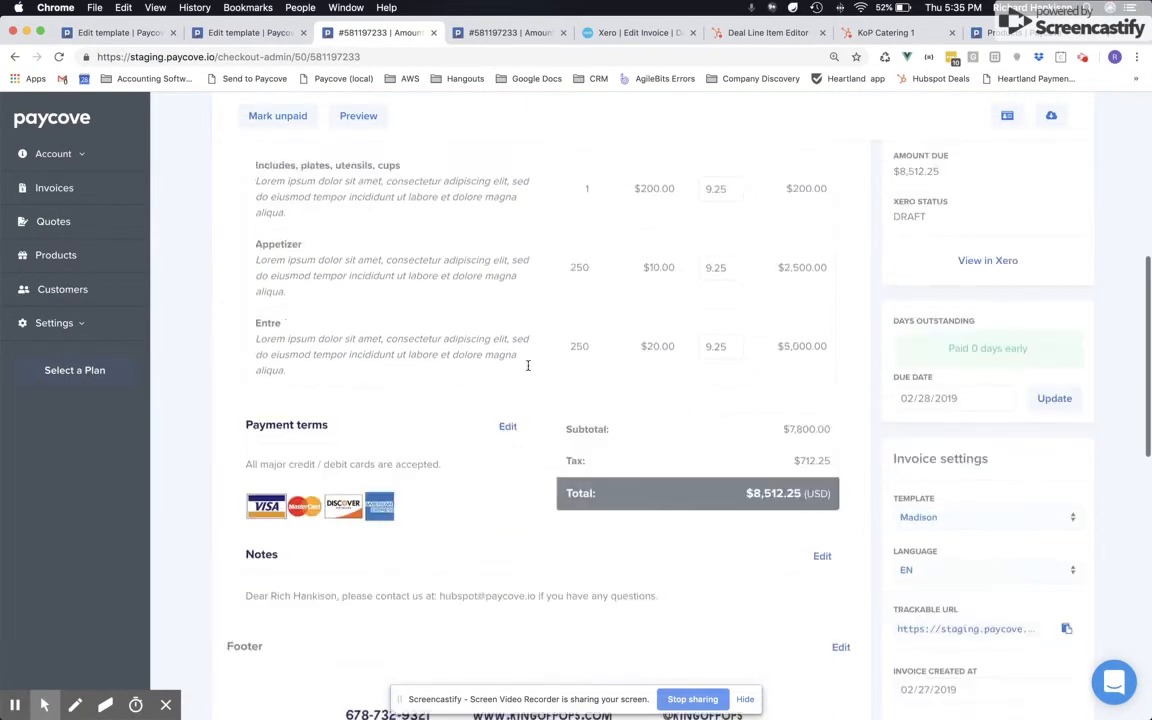
{"action": "scroll", "coordinate": [528, 366], "scroll_direction": "down", "scroll_amount": 10}
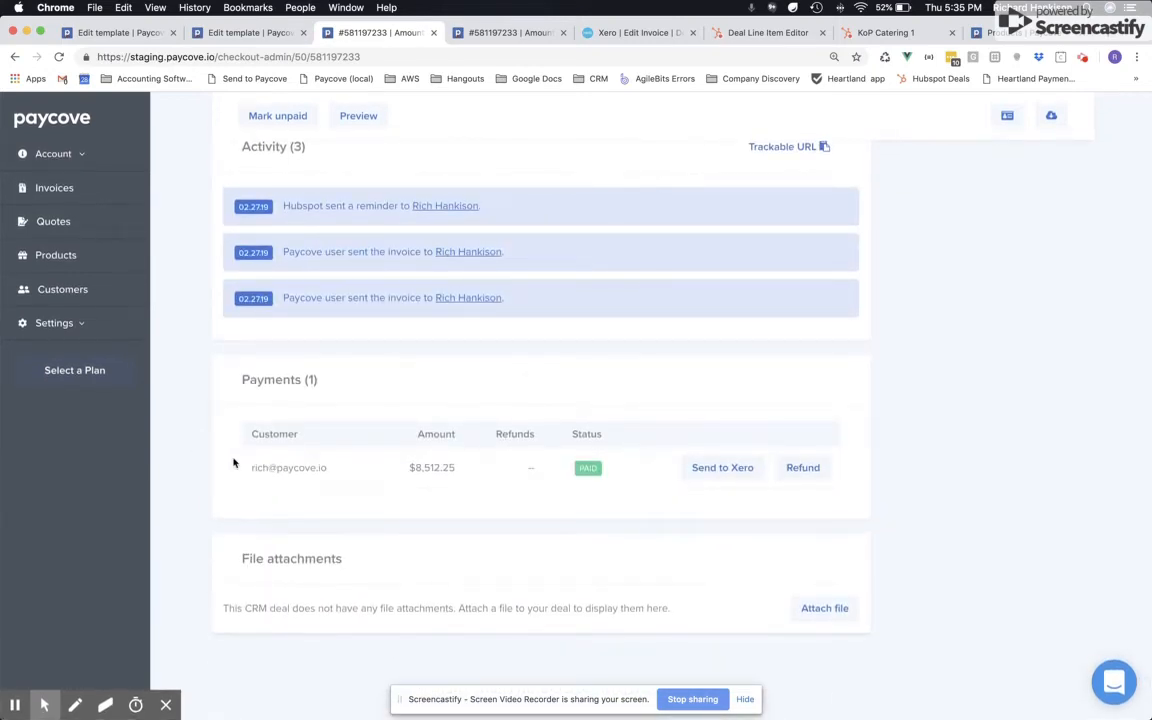
Review the customer's payment entry on the invoice and send that payment to Xero.
{"action": "left_click", "coordinate": [371, 462]}
{"action": "left_click_drag", "start_coordinate": [412, 462], "coordinate": [846, 487]}
{"action": "left_click", "coordinate": [846, 487]}
{"action": "left_click", "coordinate": [572, 507]}
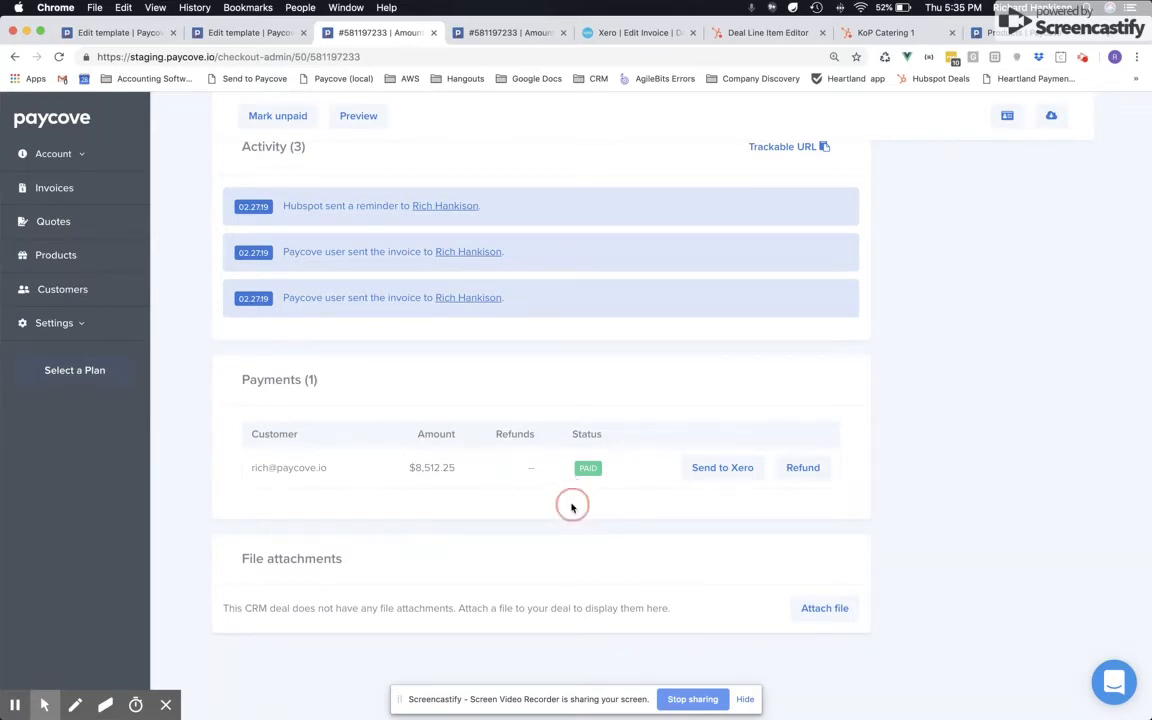
{"action": "left_click", "coordinate": [740, 470]}
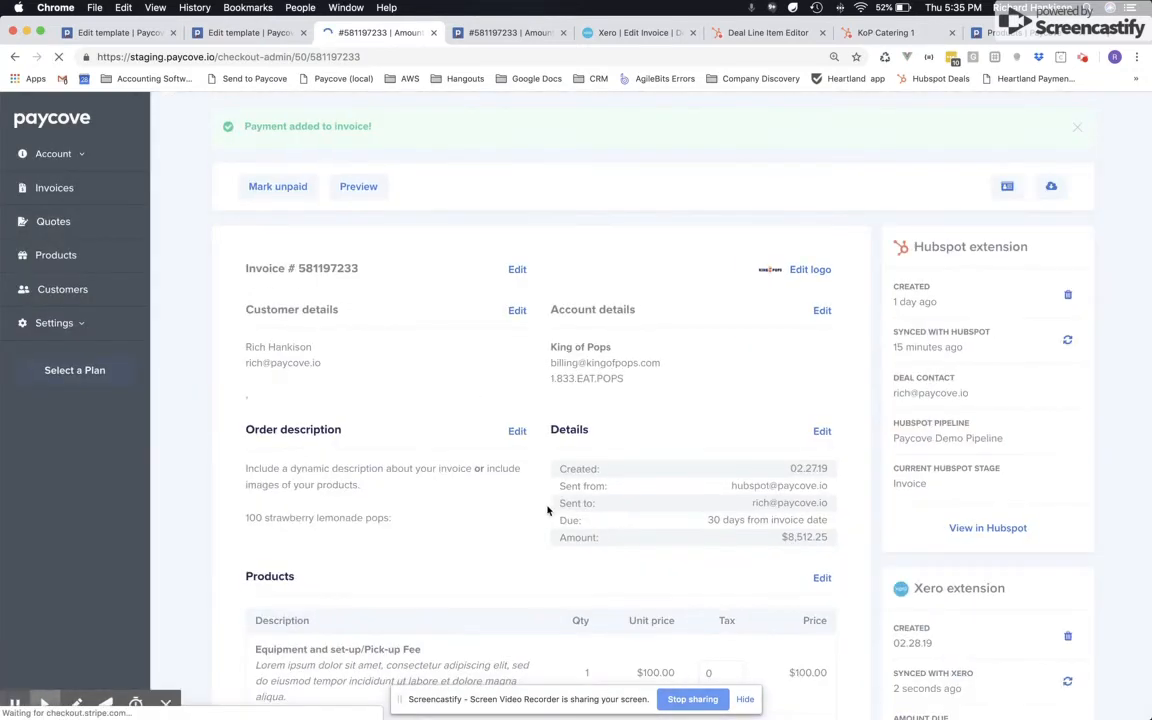
Check the sync time, amount due and Xero status in the invoice's Xero extension details.
{"action": "scroll", "coordinate": [547, 510], "scroll_direction": "down", "scroll_amount": 2}
{"action": "scroll", "coordinate": [547, 510], "scroll_direction": "down", "scroll_amount": 4}
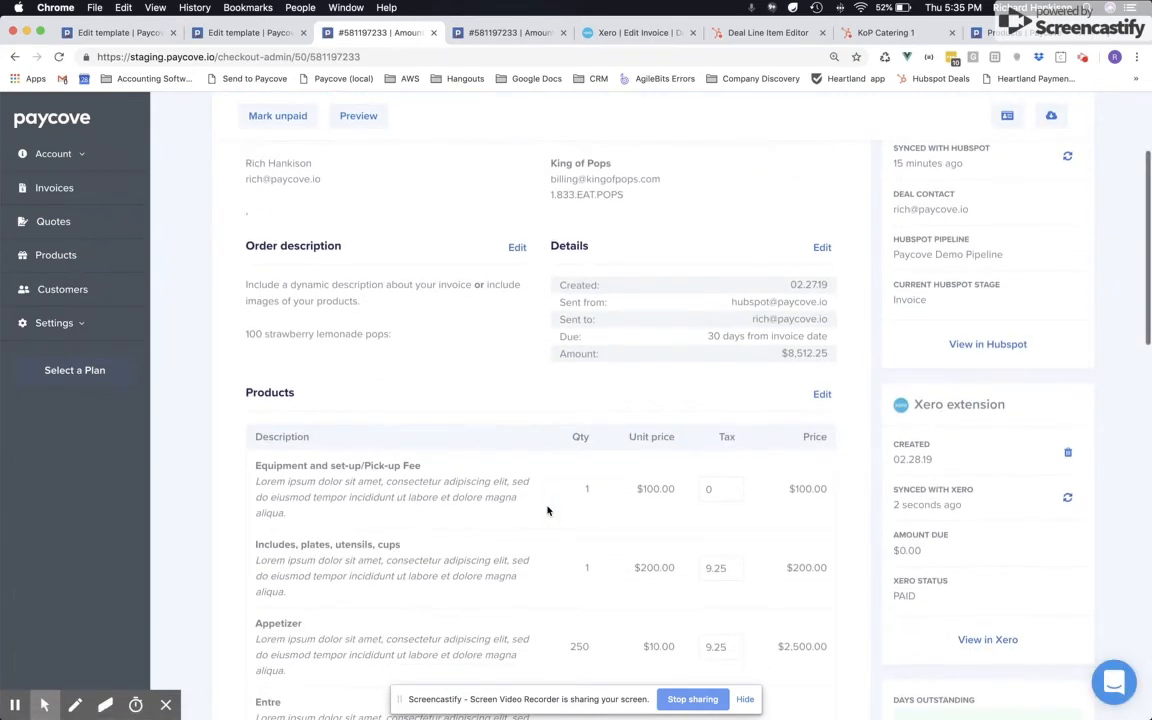
{"action": "left_click_drag", "start_coordinate": [952, 487], "coordinate": [879, 491]}
{"action": "left_click", "coordinate": [938, 489]}
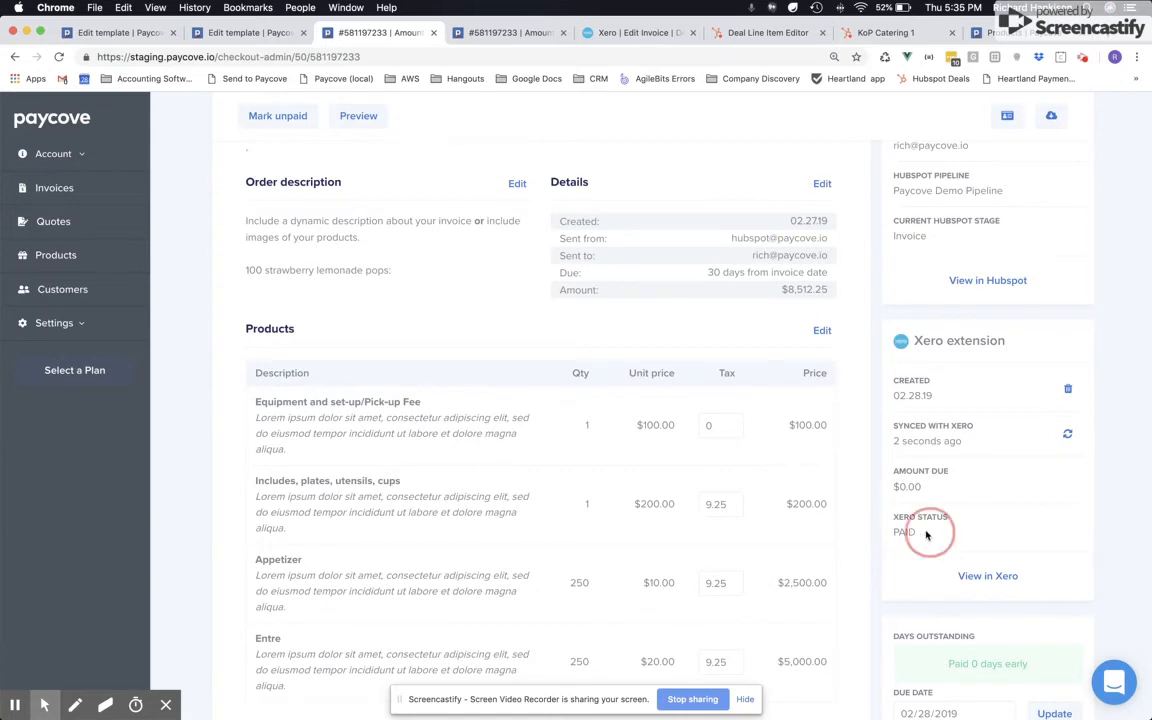
{"action": "left_click_drag", "start_coordinate": [918, 530], "coordinate": [885, 535]}
{"action": "left_click", "coordinate": [886, 534]}
{"action": "scroll", "coordinate": [887, 533], "scroll_direction": "down", "scroll_amount": 1}
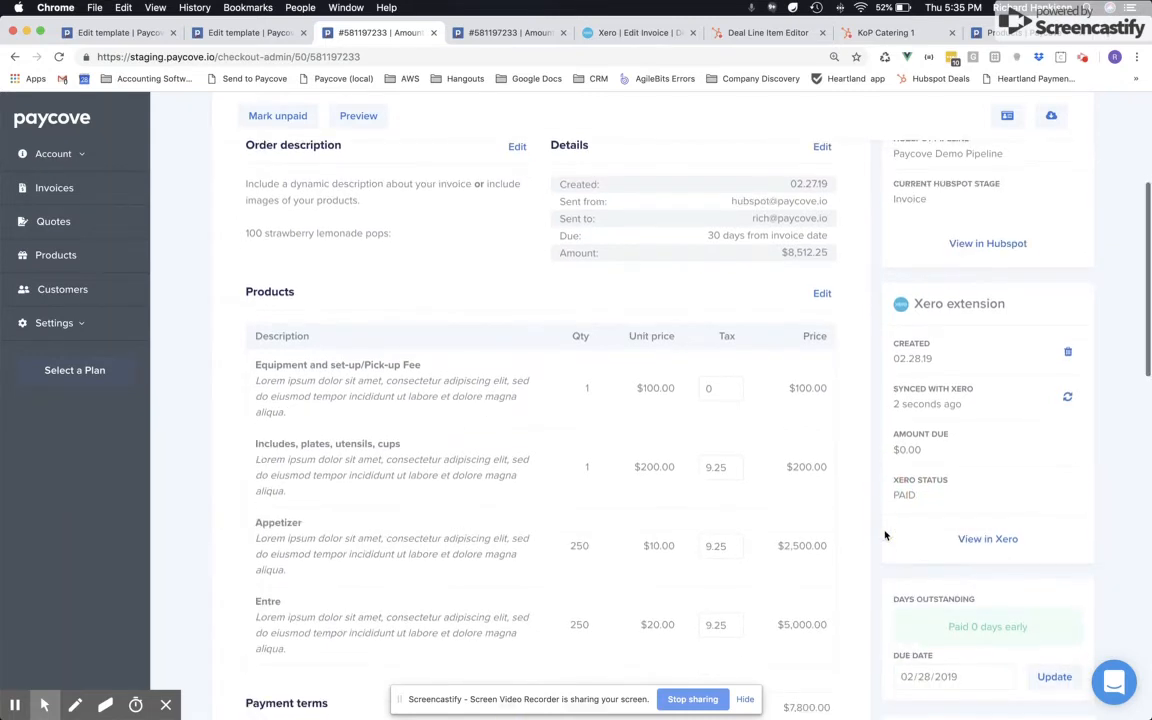
Switch to the Xero invoice, reload it and check the payment entry and amount due below the total.
{"action": "left_click", "coordinate": [636, 32]}
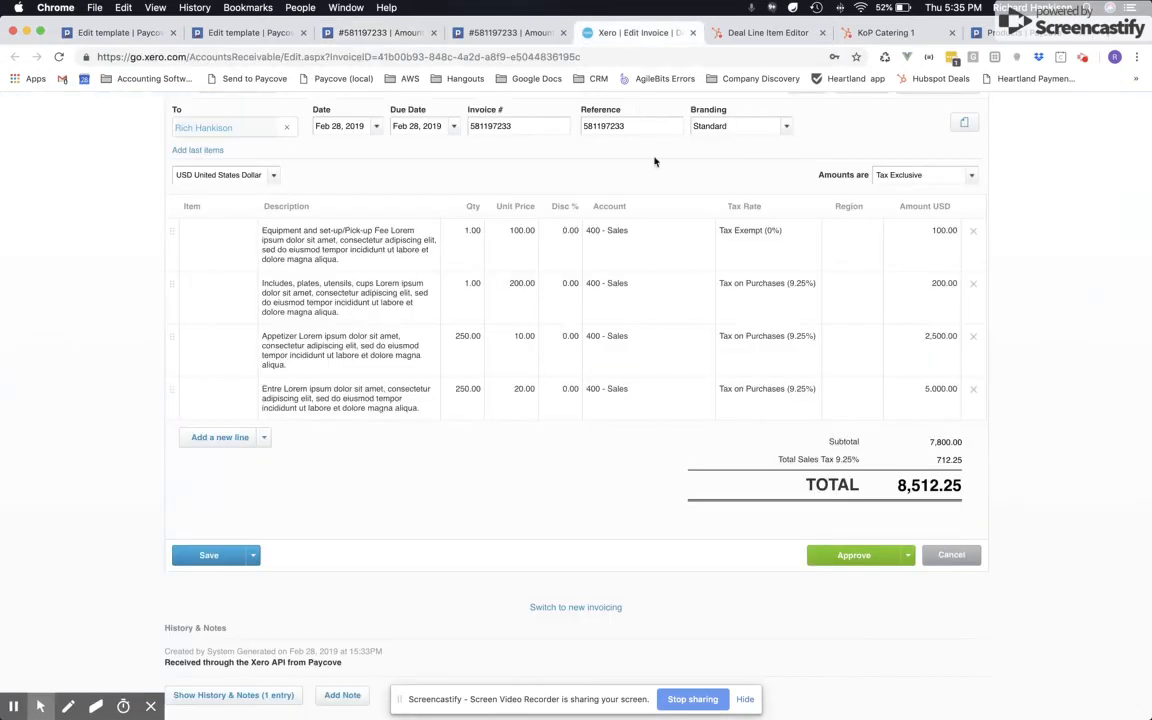
{"action": "key", "text": "super+r"}
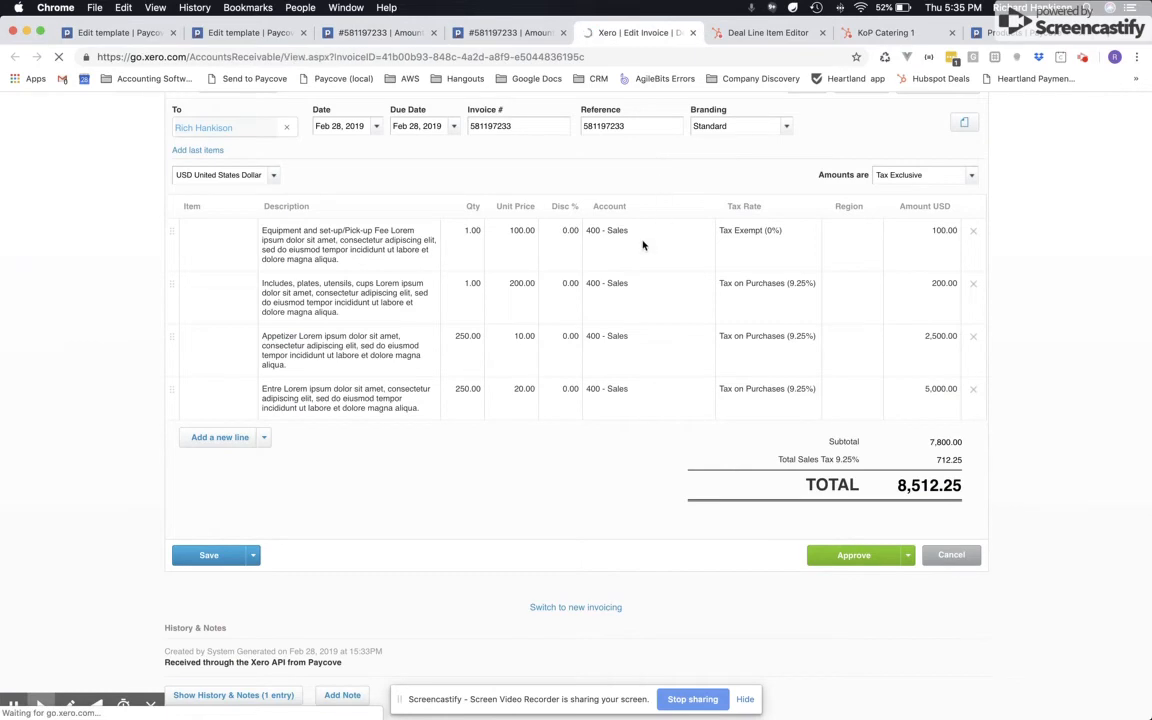
{"action": "scroll", "coordinate": [643, 245], "scroll_direction": "down", "scroll_amount": 5}
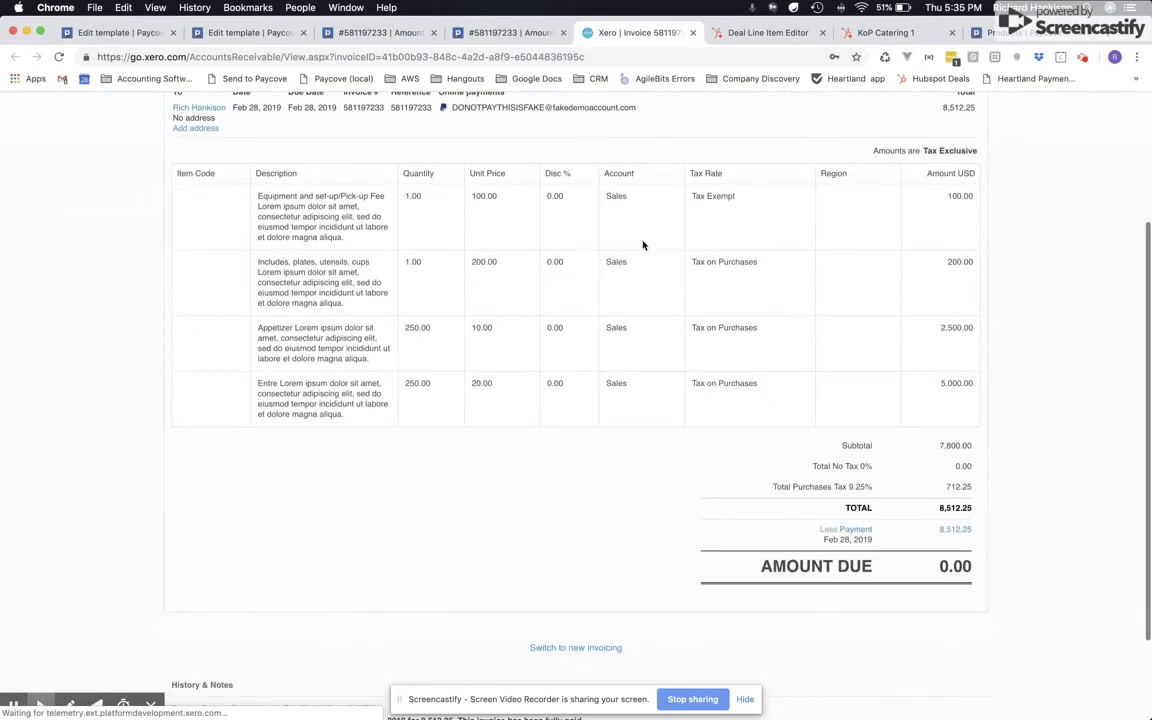
{"action": "scroll", "coordinate": [655, 359], "scroll_direction": "up", "scroll_amount": 2}
{"action": "scroll", "coordinate": [655, 359], "scroll_direction": "down", "scroll_amount": 2}
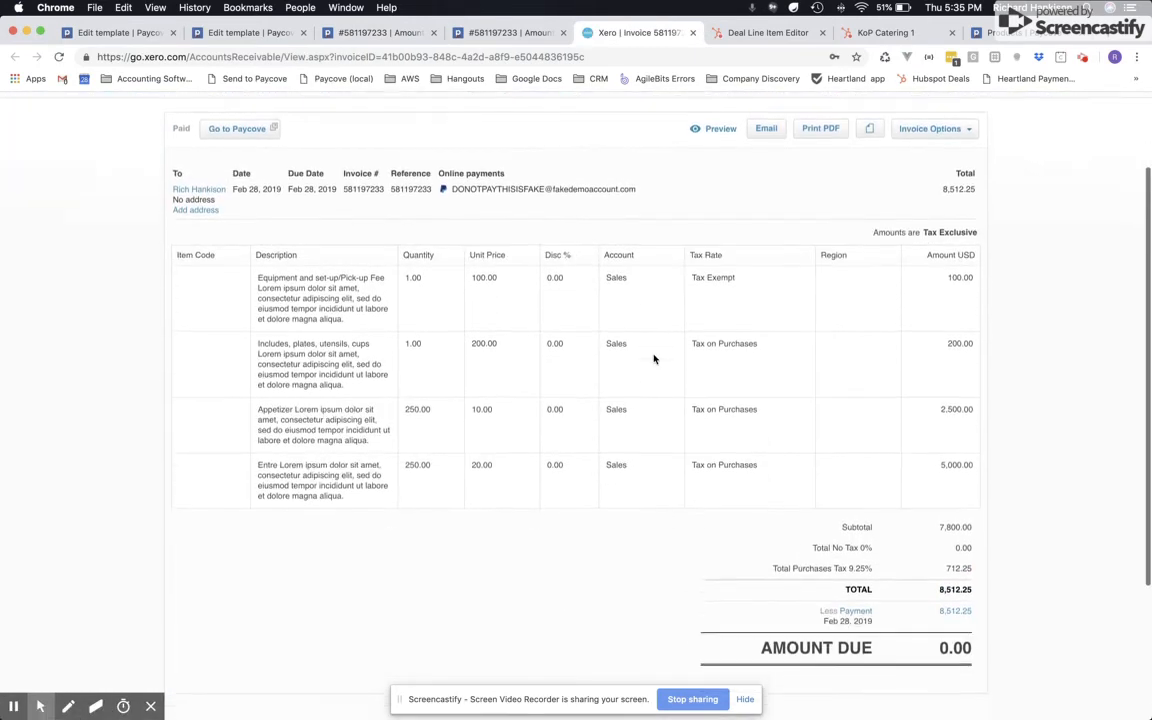
{"action": "scroll", "coordinate": [655, 359], "scroll_direction": "down", "scroll_amount": 2}
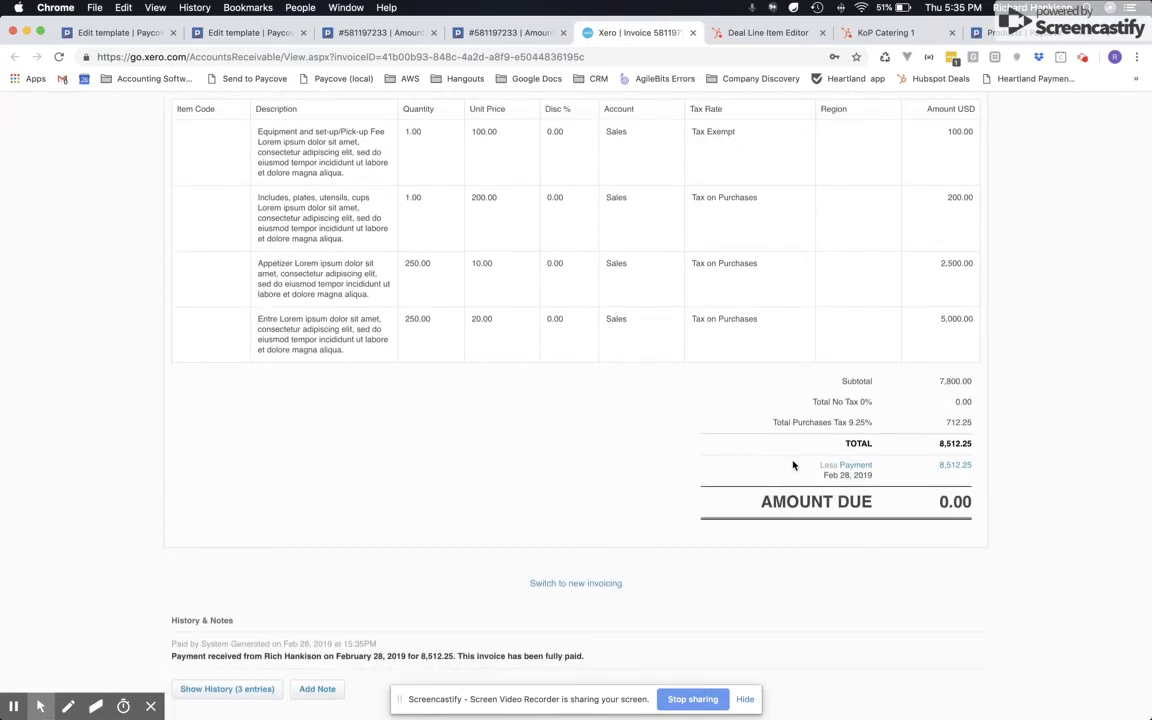
{"action": "left_click_drag", "start_coordinate": [800, 465], "coordinate": [887, 483]}
Return to the Paycove invoice admin page and review the Xero extension section.
{"action": "left_click", "coordinate": [336, 32]}
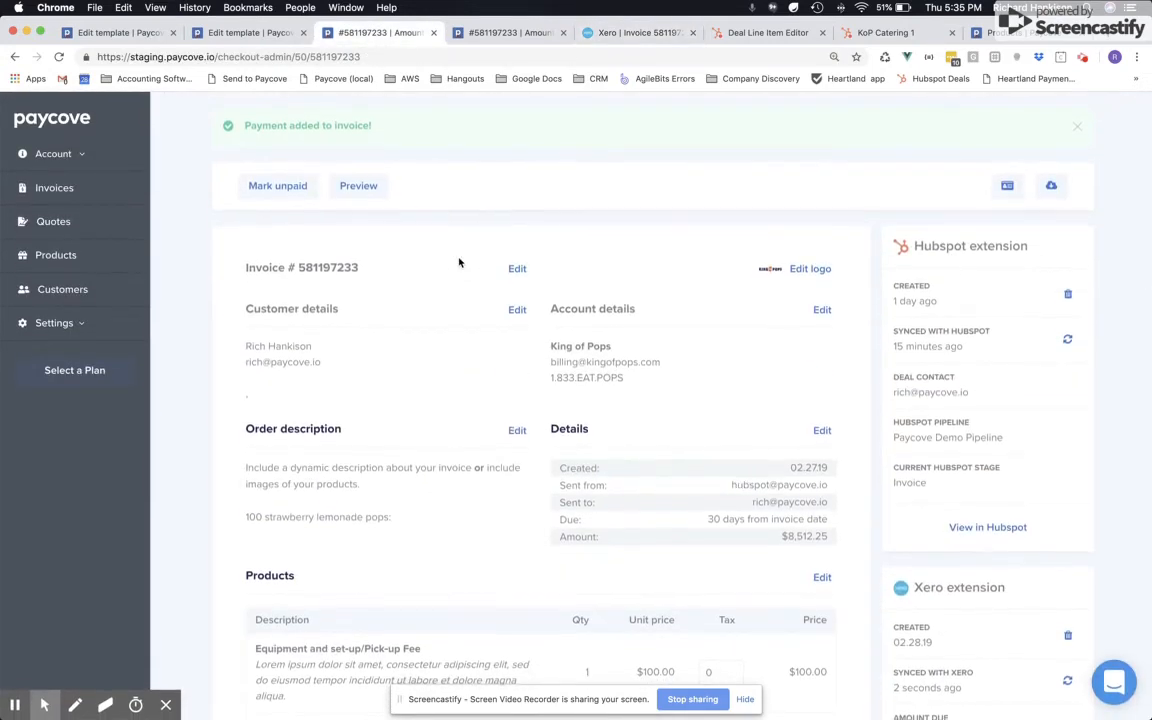
{"action": "scroll", "coordinate": [459, 262], "scroll_direction": "up", "scroll_amount": 1}
{"action": "scroll", "coordinate": [459, 262], "scroll_direction": "down", "scroll_amount": 1}
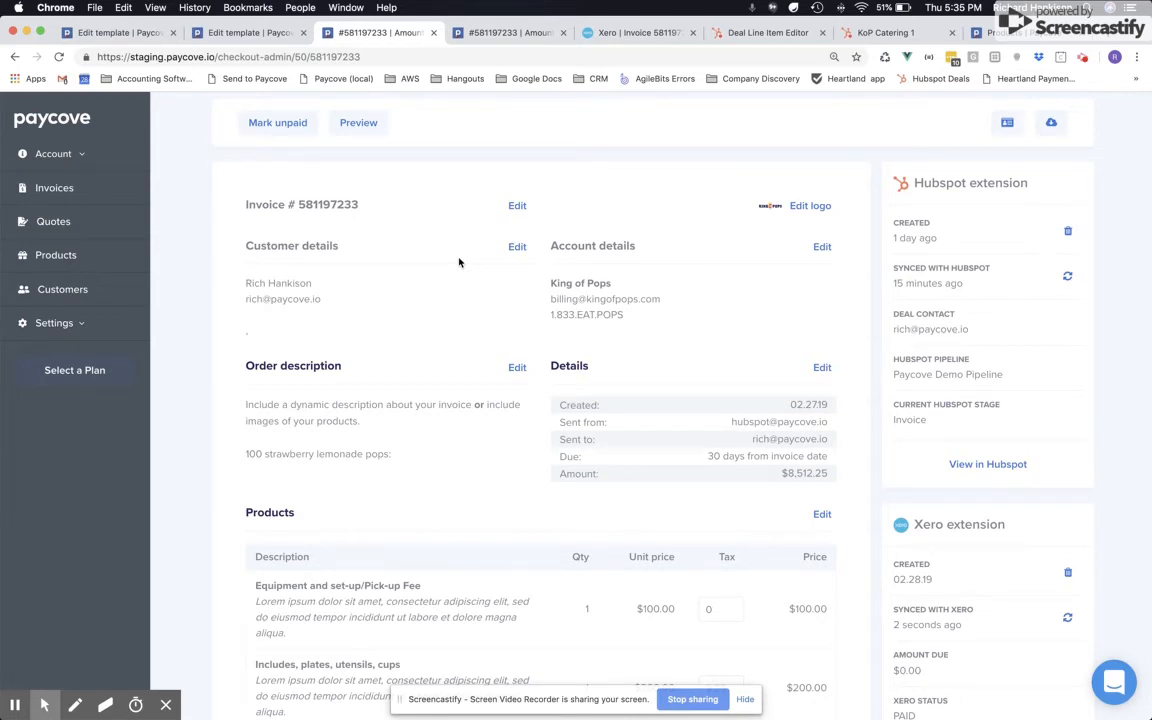
{"action": "scroll", "coordinate": [459, 262], "scroll_direction": "down", "scroll_amount": 3}
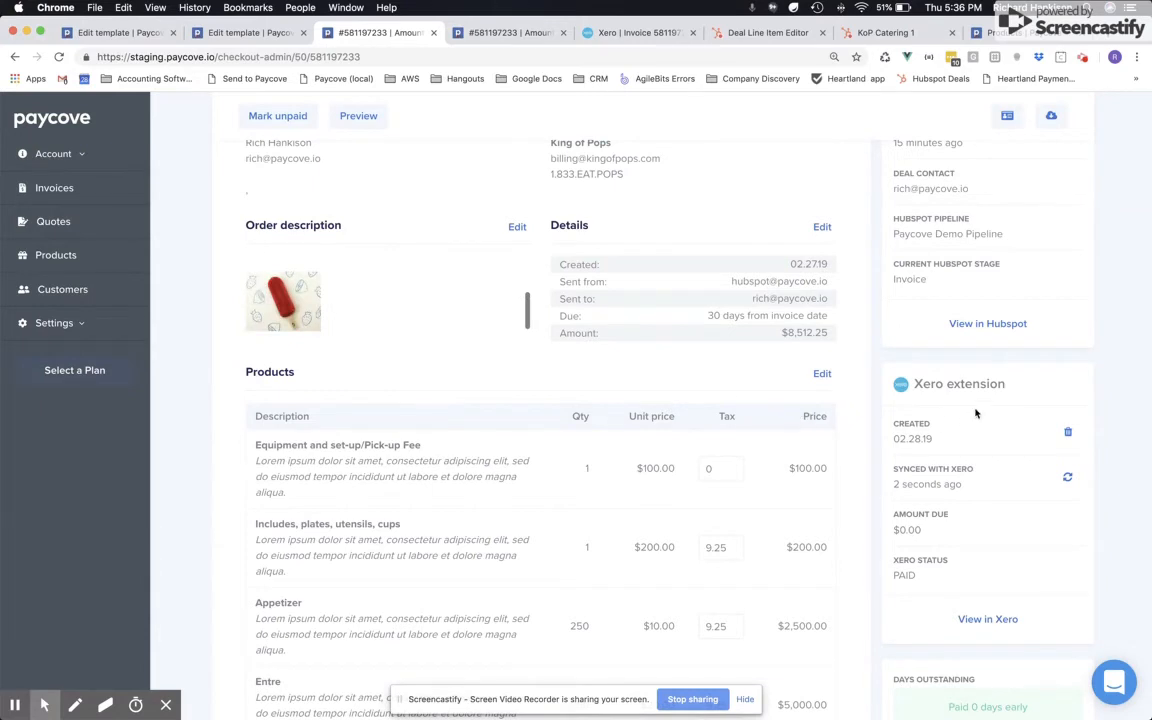
{"action": "scroll", "coordinate": [975, 413], "scroll_direction": "down", "scroll_amount": 2}
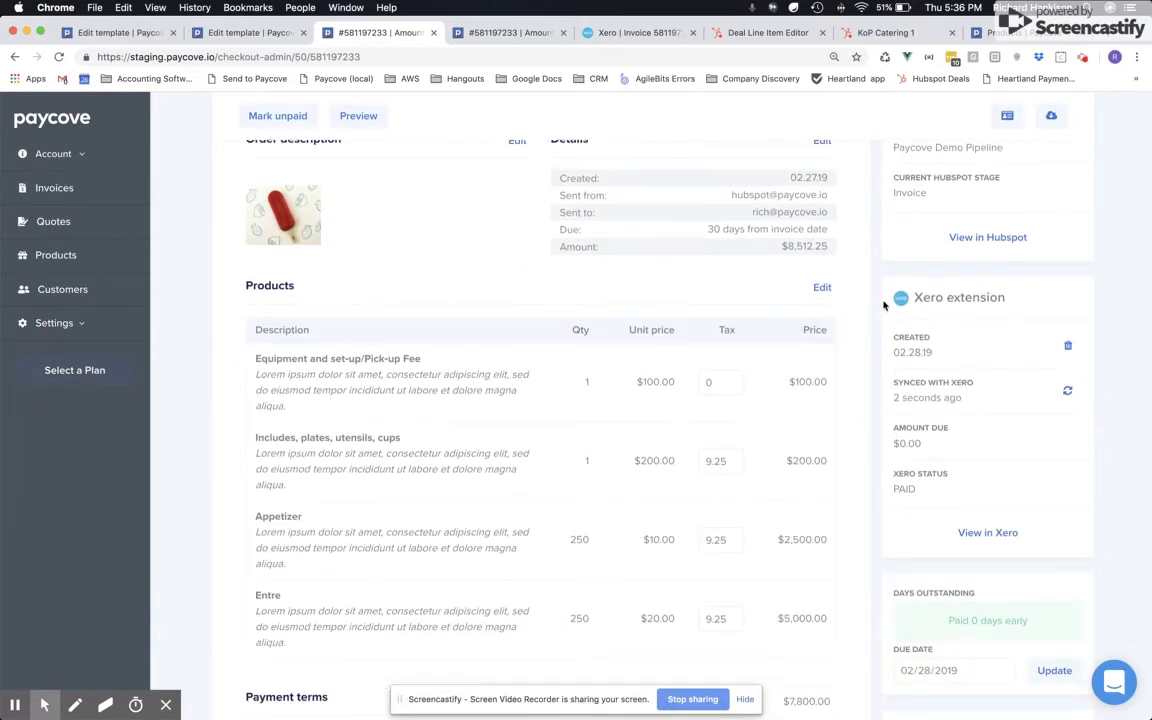
{"action": "left_click_drag", "start_coordinate": [884, 305], "coordinate": [1040, 305]}
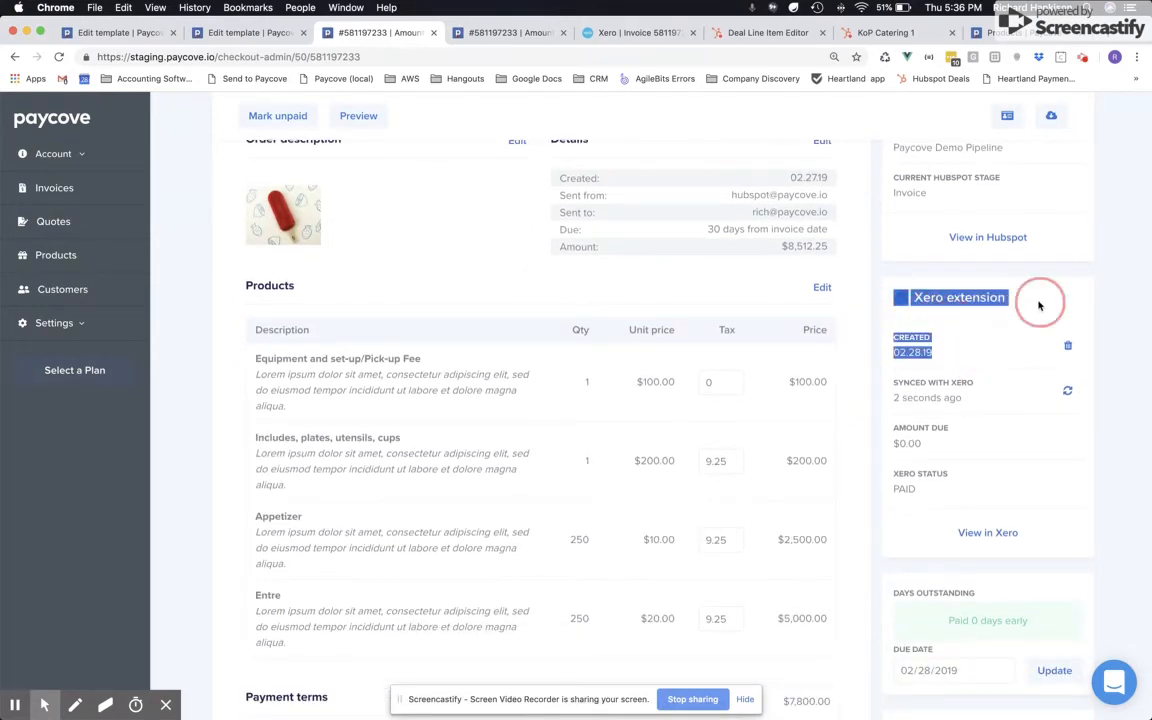
{"action": "left_click", "coordinate": [1010, 335]}
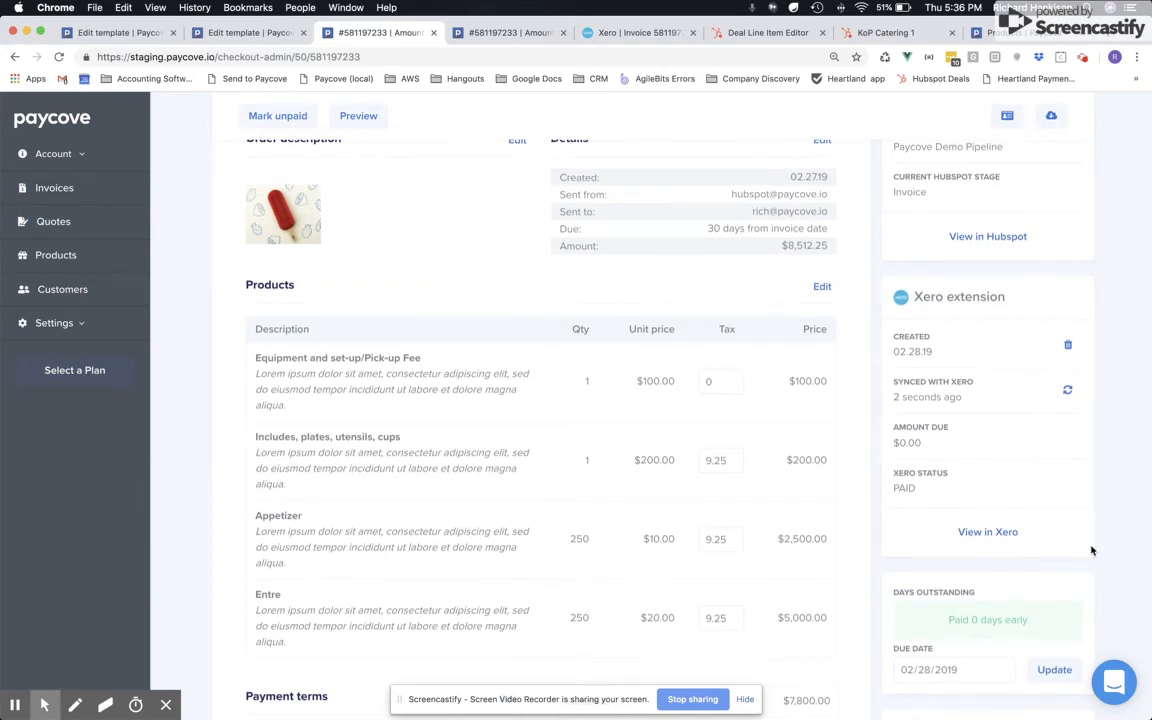
Find the customer's payment in the invoice's Payments section and check its Xero sync label.
{"action": "scroll", "coordinate": [1091, 550], "scroll_direction": "down", "scroll_amount": 4}
{"action": "scroll", "coordinate": [1091, 550], "scroll_direction": "down", "scroll_amount": 7}
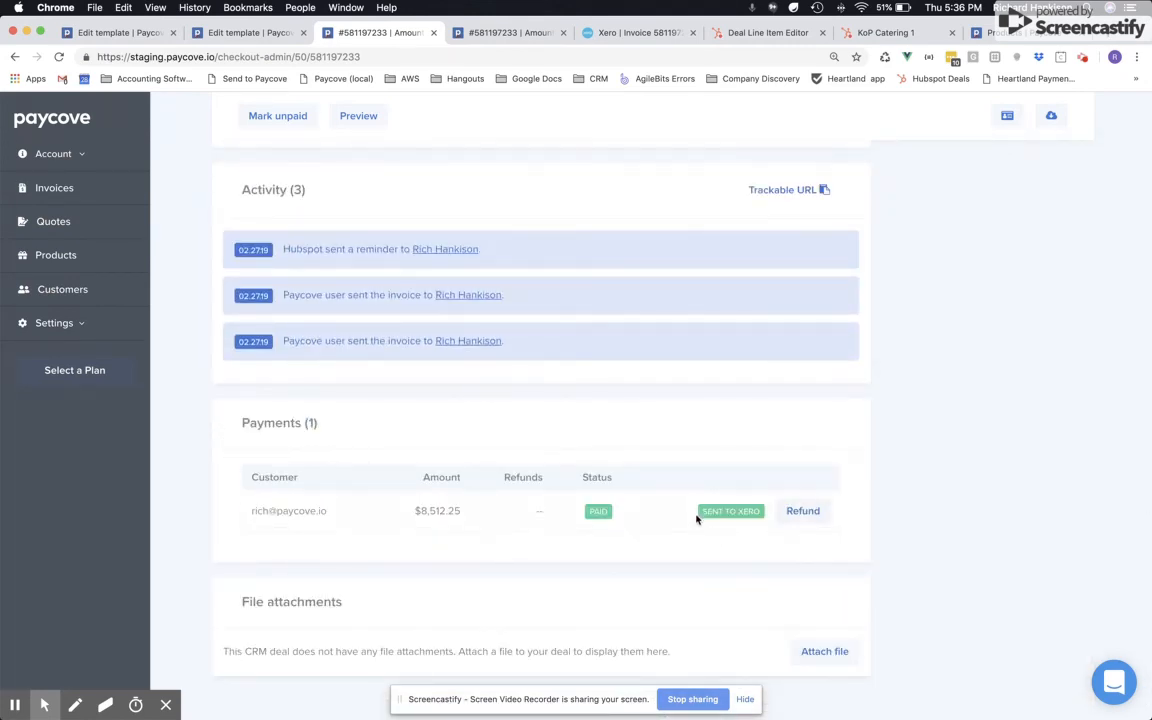
{"action": "left_click_drag", "start_coordinate": [698, 512], "coordinate": [764, 514]}
{"action": "left_click", "coordinate": [759, 534]}
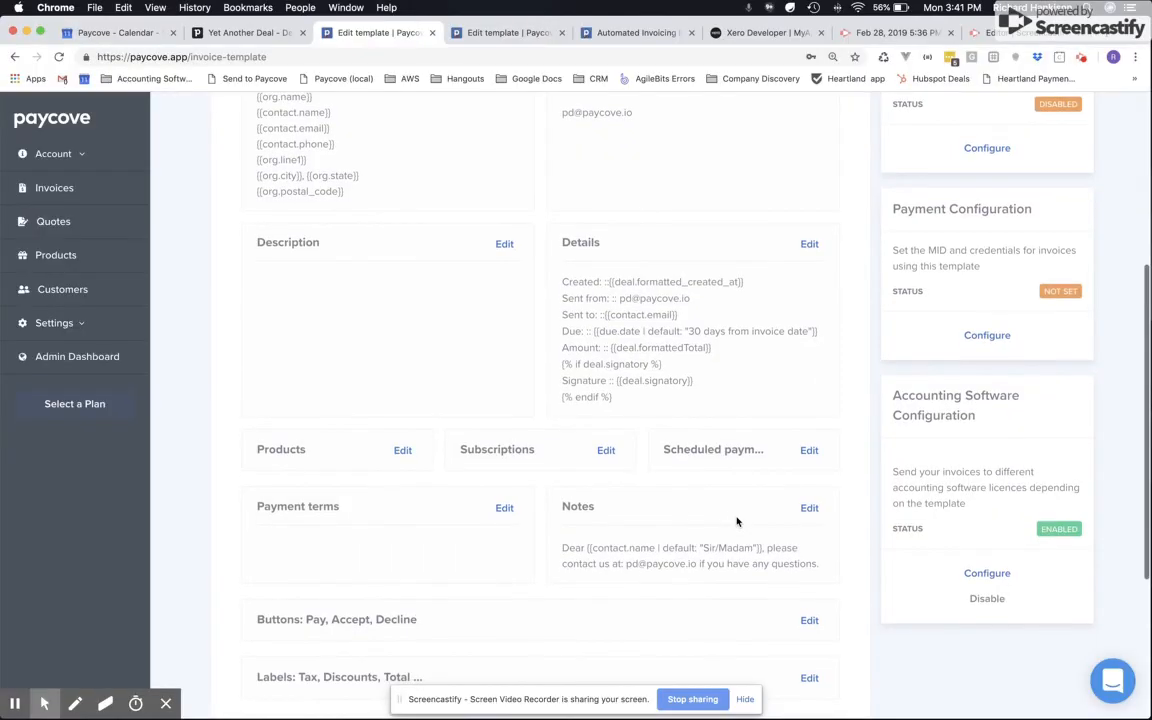
Disable the accounting software configuration for the default EN invoice template and look over the template's settings.
{"action": "scroll", "coordinate": [737, 521], "scroll_direction": "down", "scroll_amount": 2}
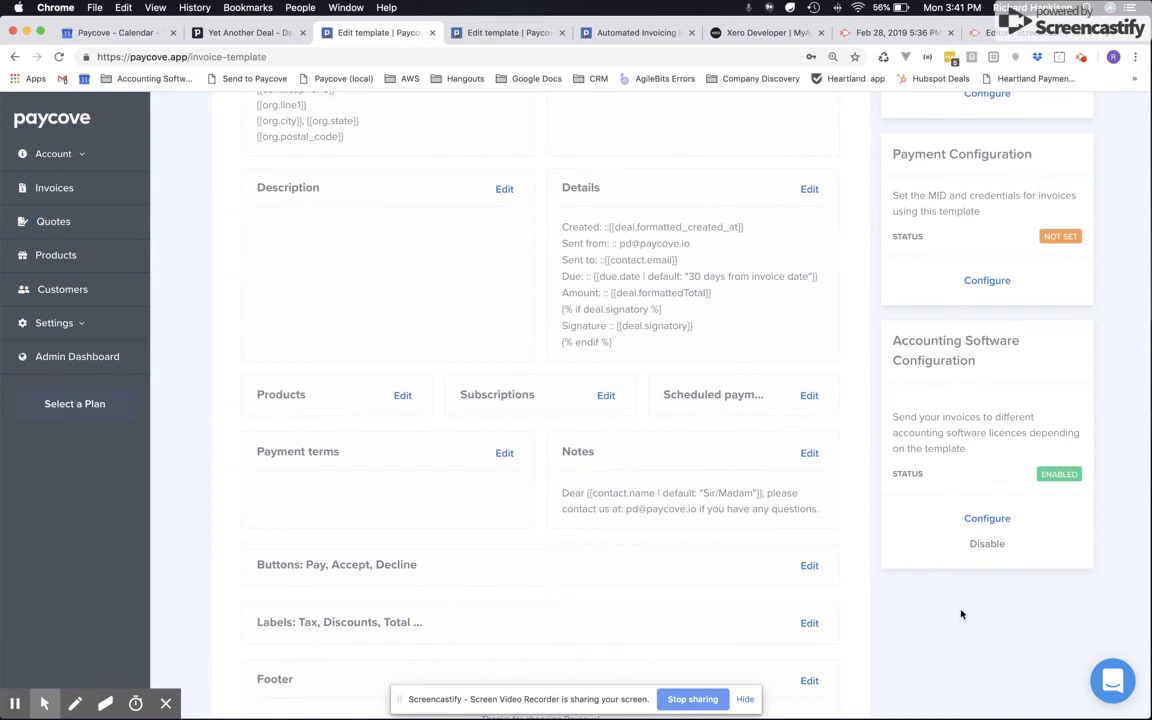
{"action": "left_click", "coordinate": [994, 545]}
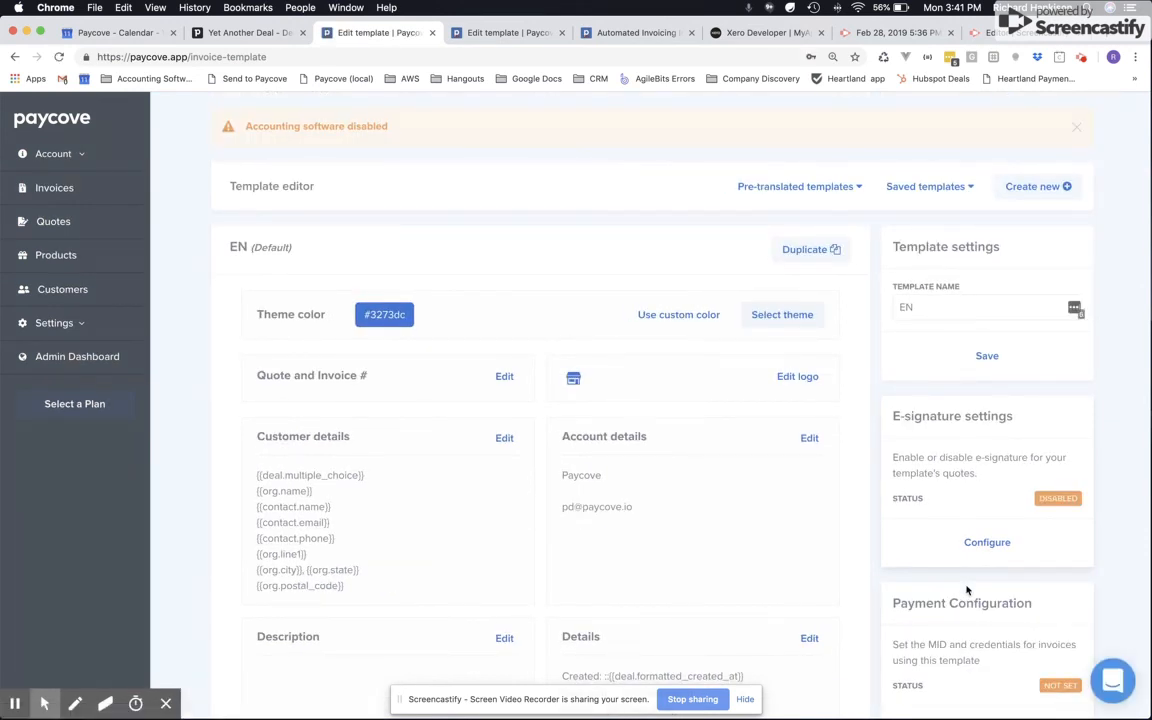
{"action": "scroll", "coordinate": [966, 590], "scroll_direction": "down", "scroll_amount": 3}
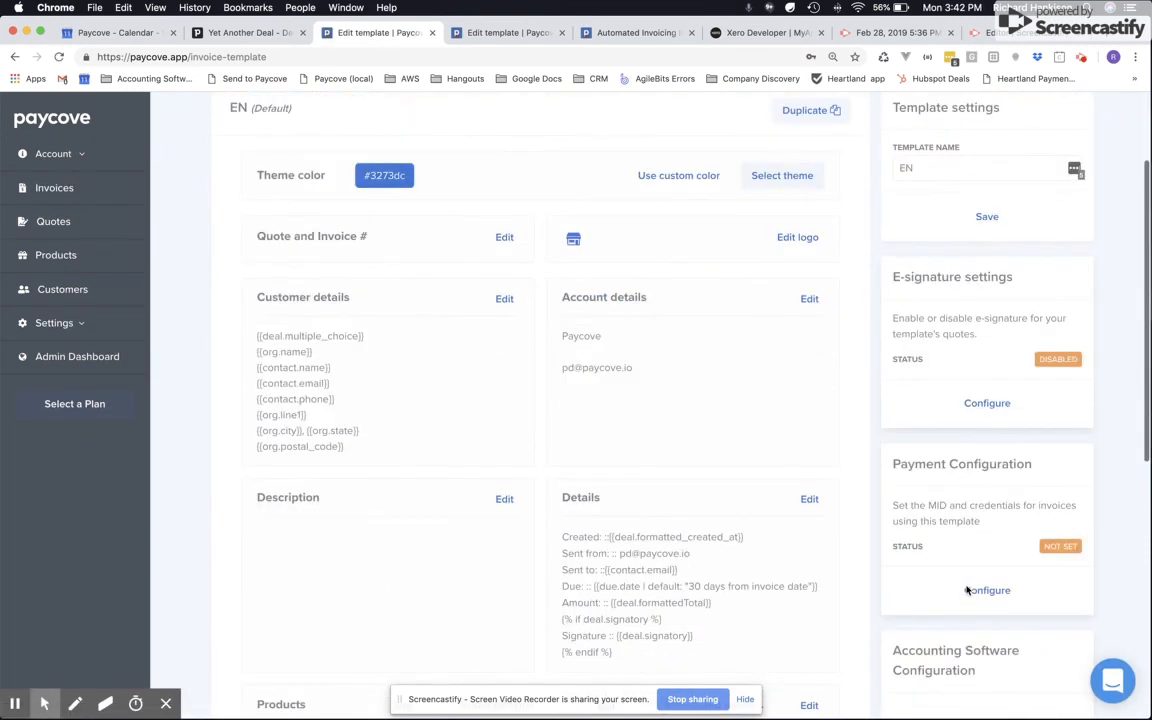
{"action": "scroll", "coordinate": [966, 590], "scroll_direction": "down", "scroll_amount": 8}
{"action": "scroll", "coordinate": [966, 590], "scroll_direction": "up", "scroll_amount": 10}
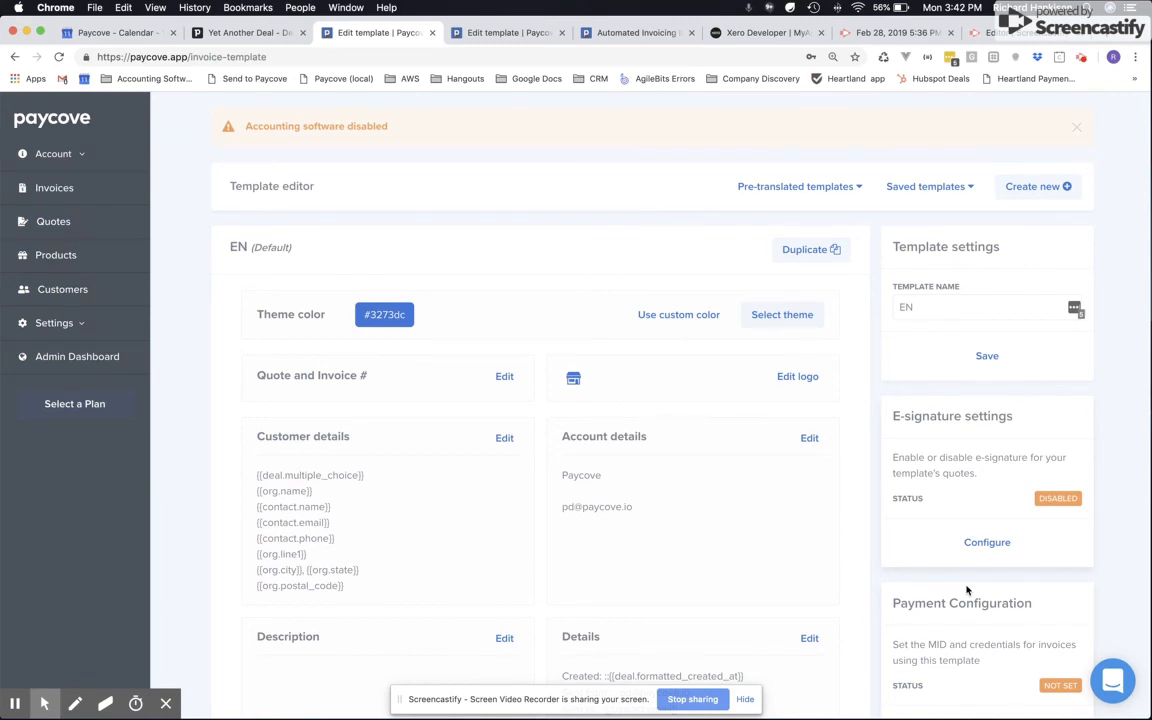
{"action": "scroll", "coordinate": [715, 542], "scroll_direction": "down", "scroll_amount": 1}
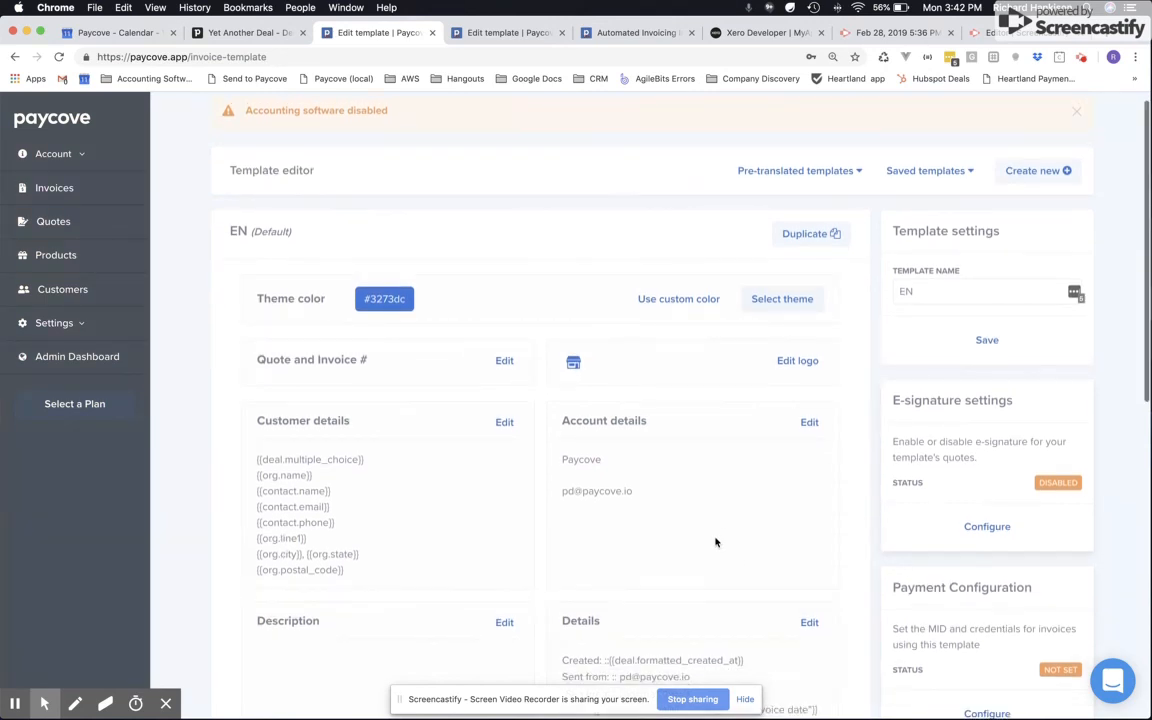
{"action": "scroll", "coordinate": [715, 542], "scroll_direction": "up", "scroll_amount": 1}
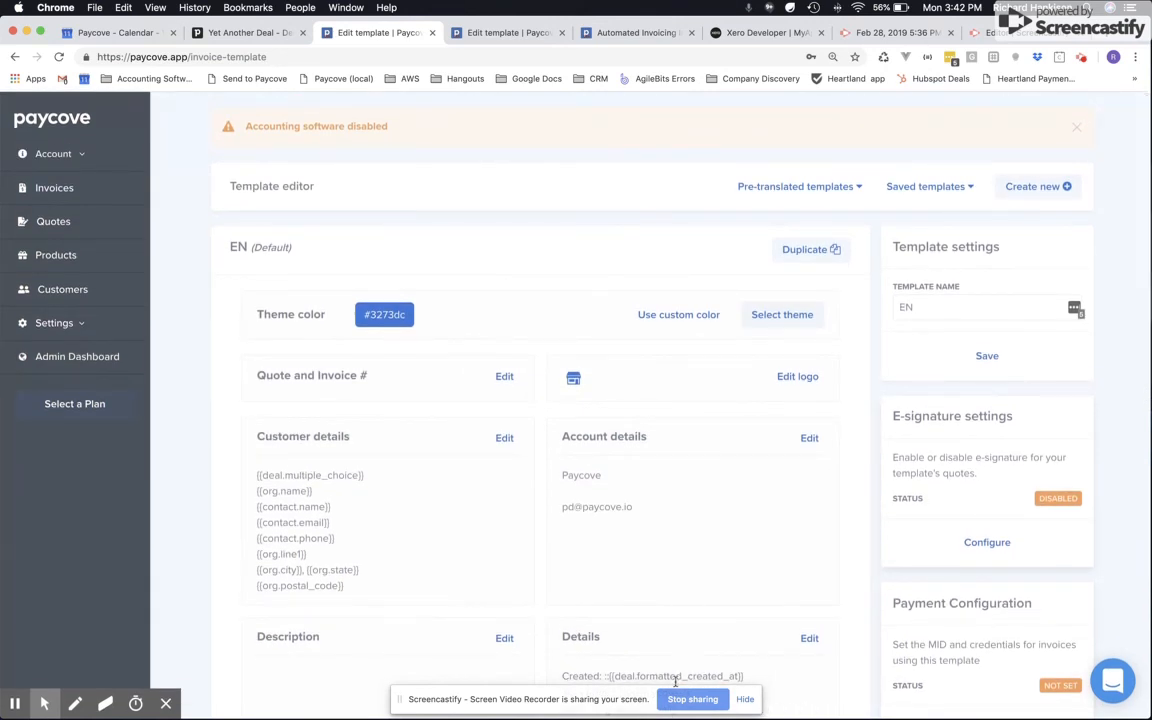